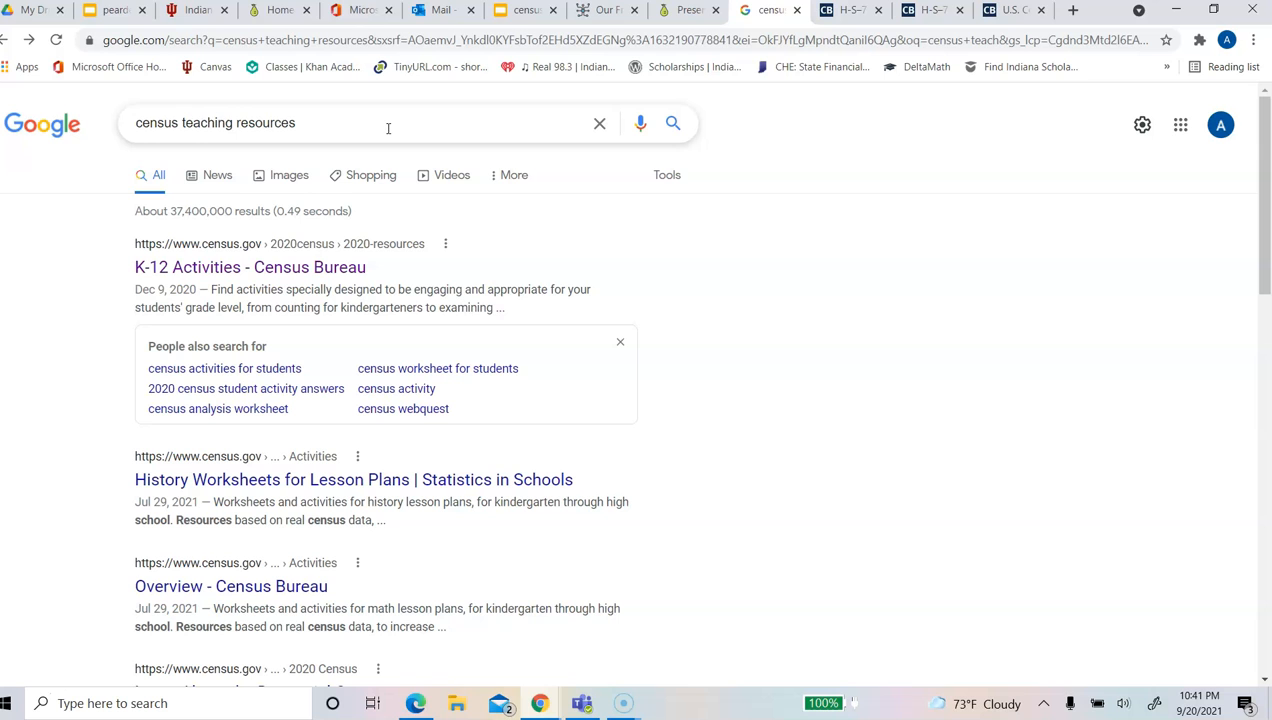
Open the Census Bureau's K-12 Activities page from the search results and show the activities for Grades 9-12.
left_click(150, 265)
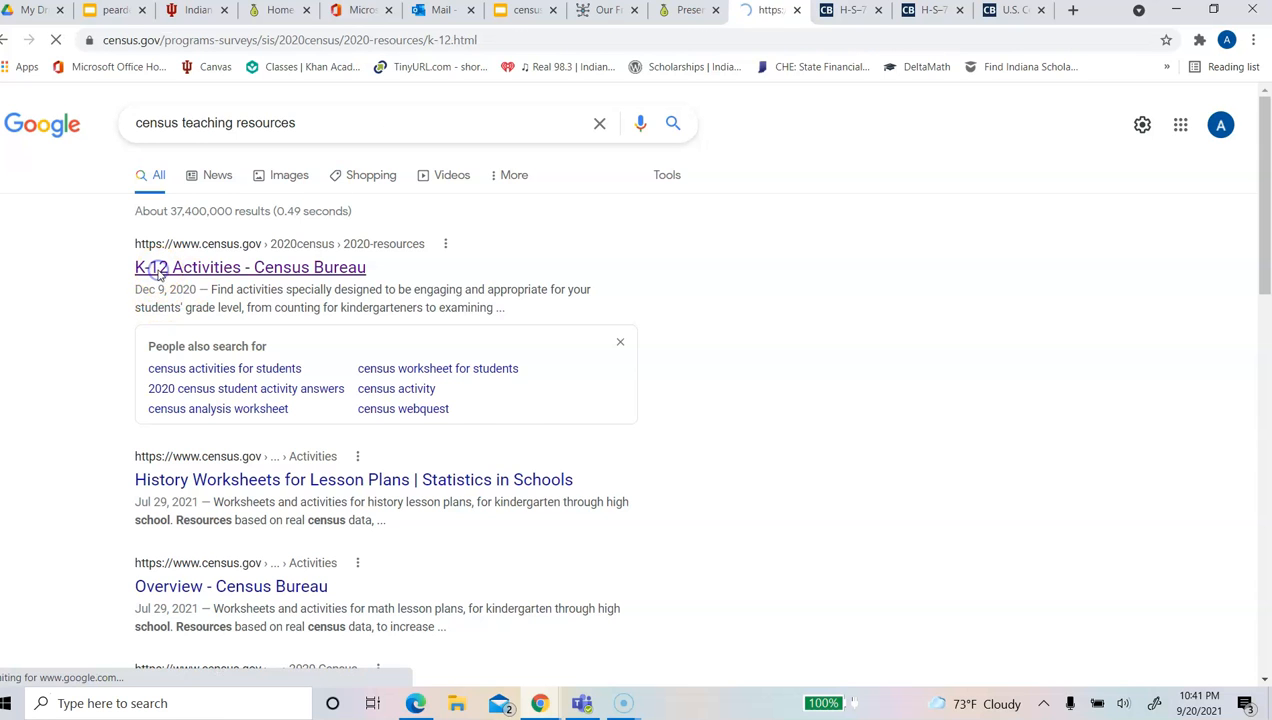
left_click(414, 369)
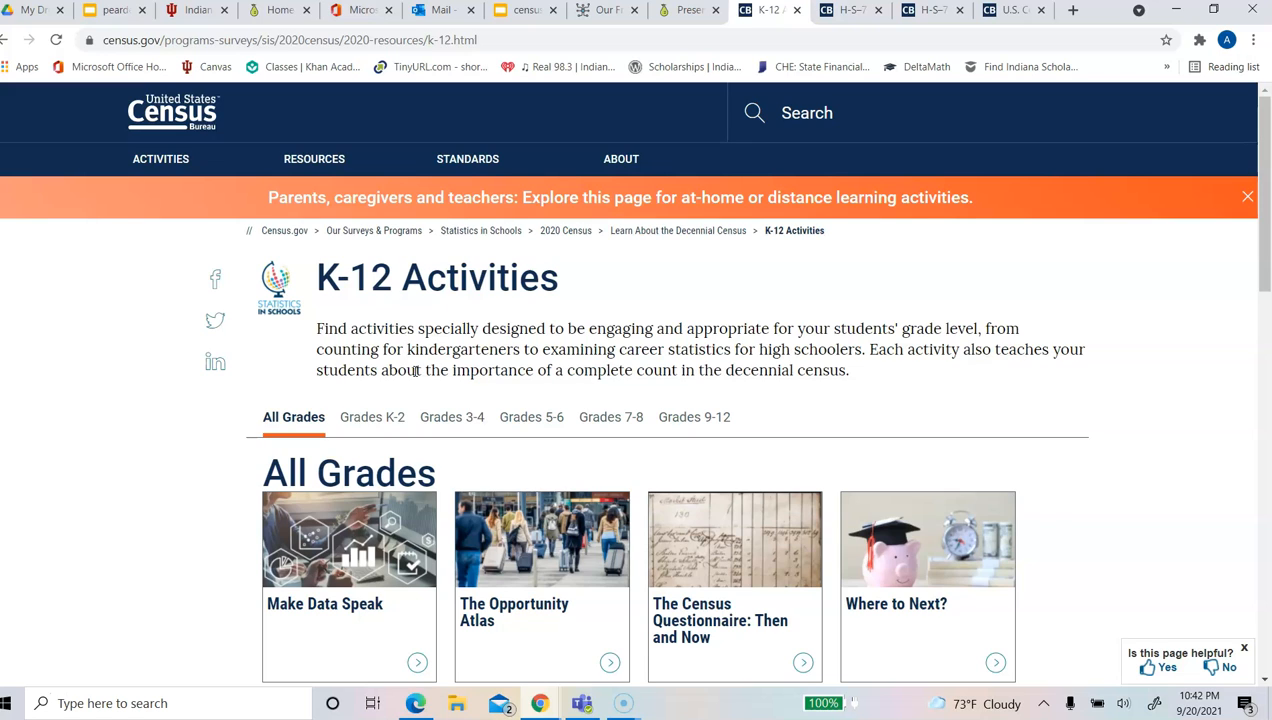
left_click(699, 430)
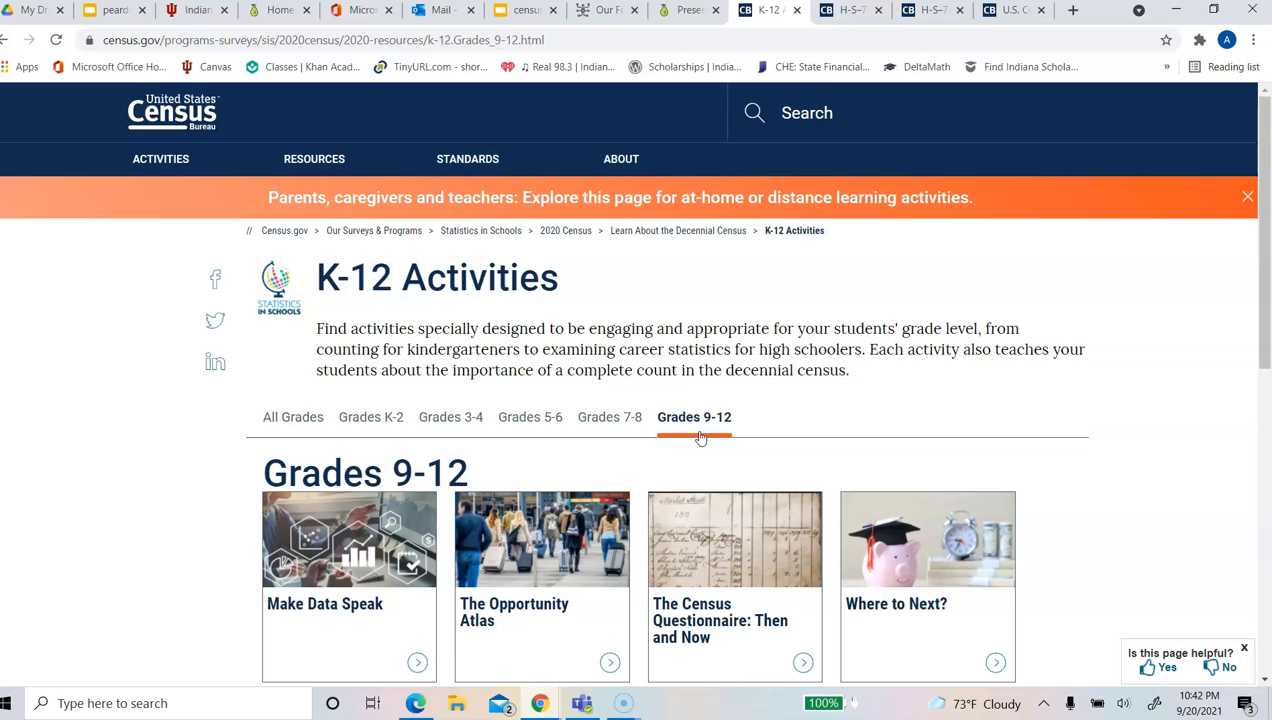
scroll(699, 432, "down", 2)
left_click(717, 232)
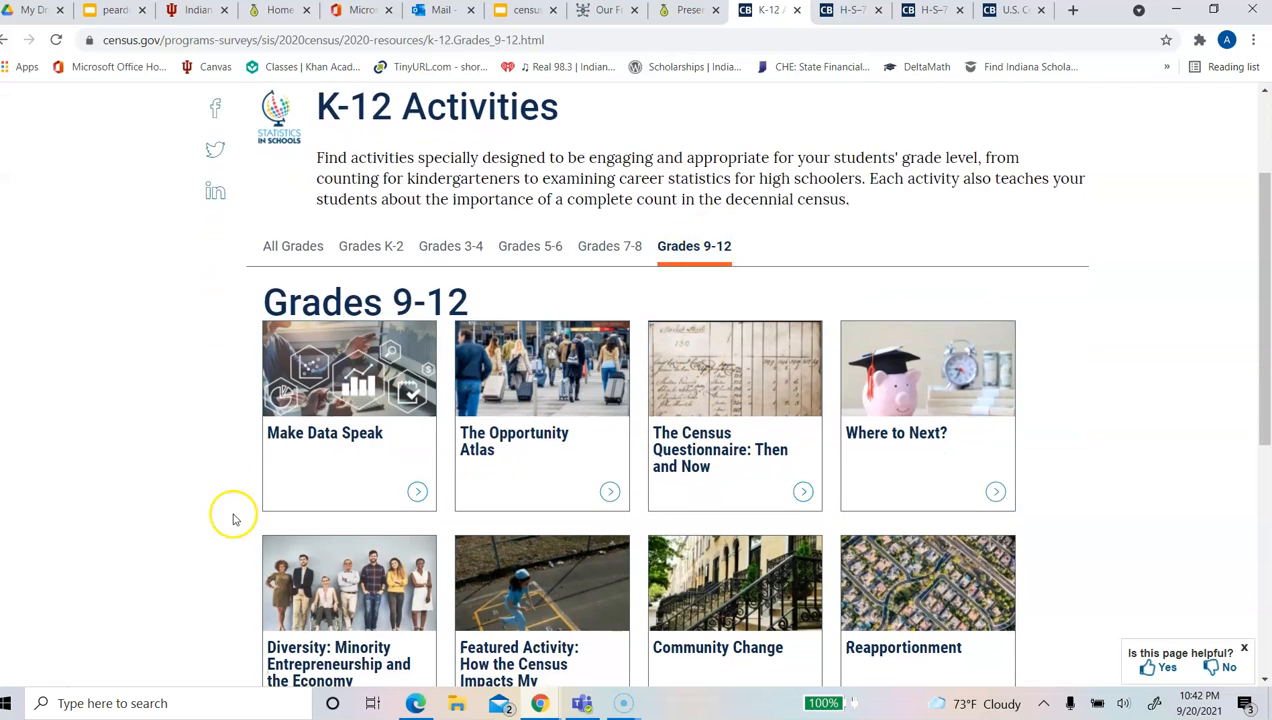
Open the Make Data Speak activity and go through its description, objectives and materials to the worksheet downloads.
left_click(314, 432)
scroll(314, 432, "down", 5)
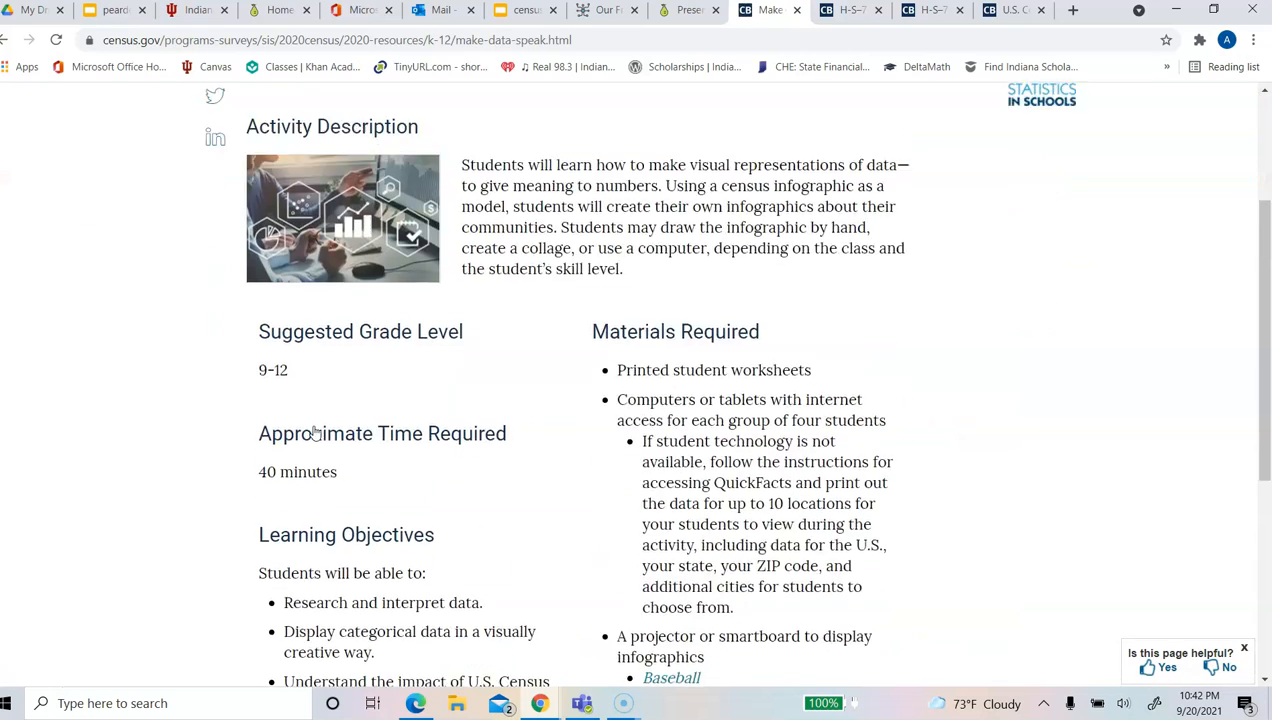
scroll(314, 432, "up", 2)
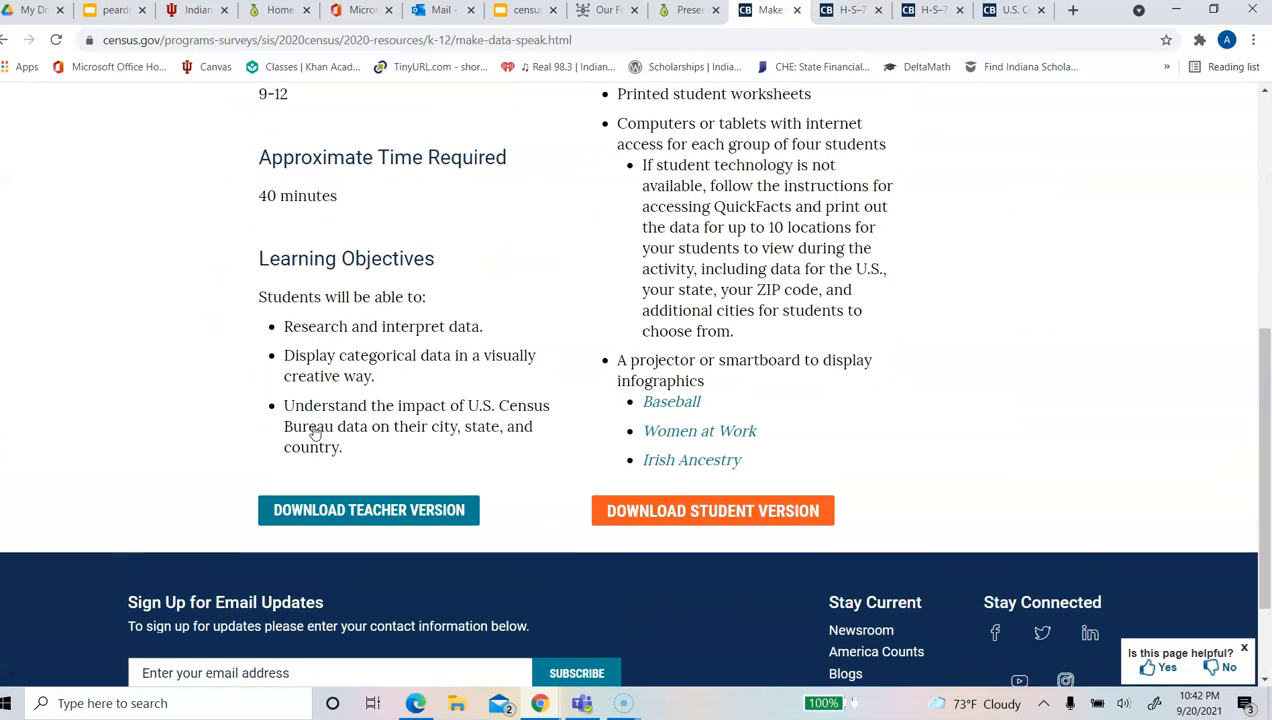
Skim the opening pages of the H-S-7 Teacher Worksheet and close its duplicate copy.
left_click(650, 505)
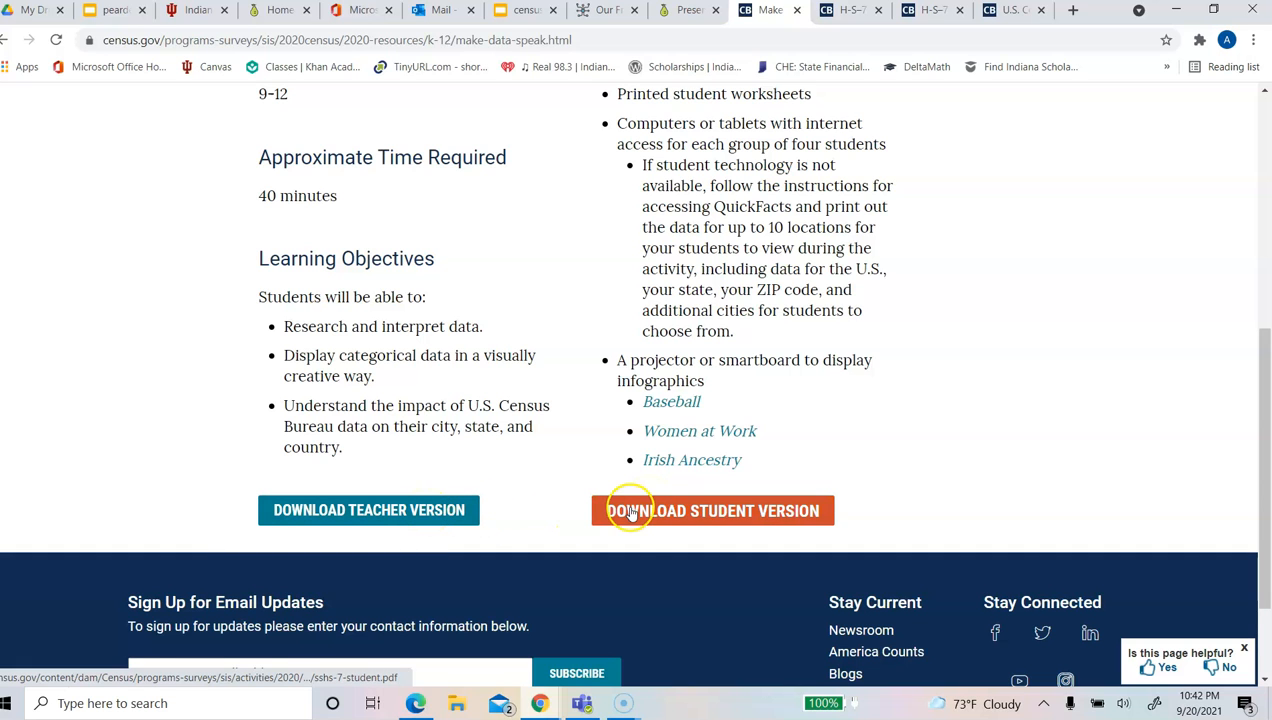
left_click(850, 10)
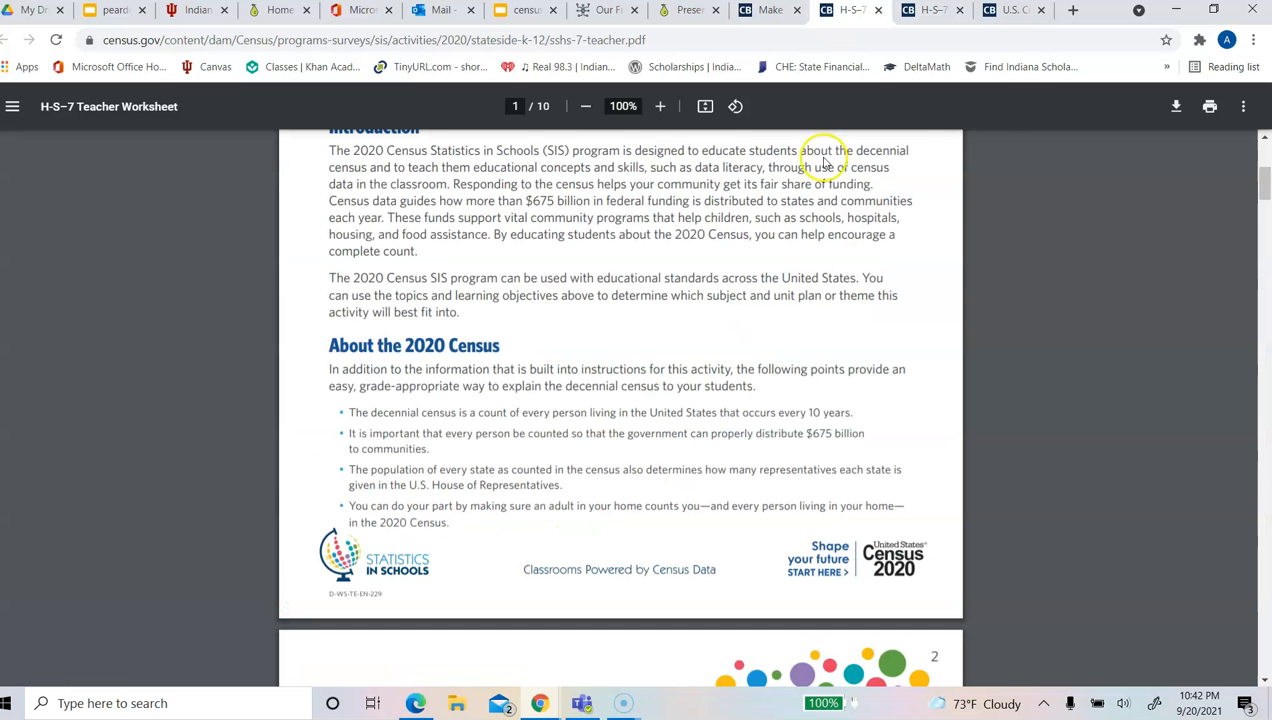
scroll(815, 240, "up", 5)
scroll(817, 242, "down", 13)
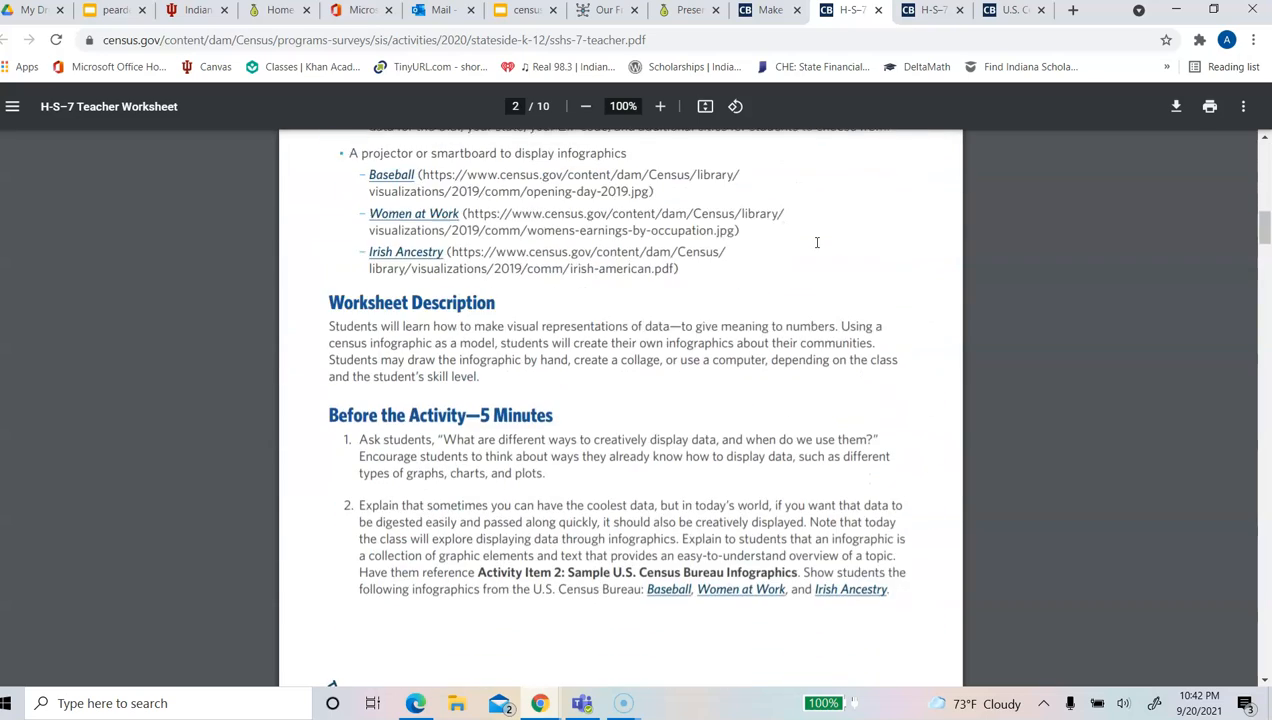
key("ctrl+Tab")
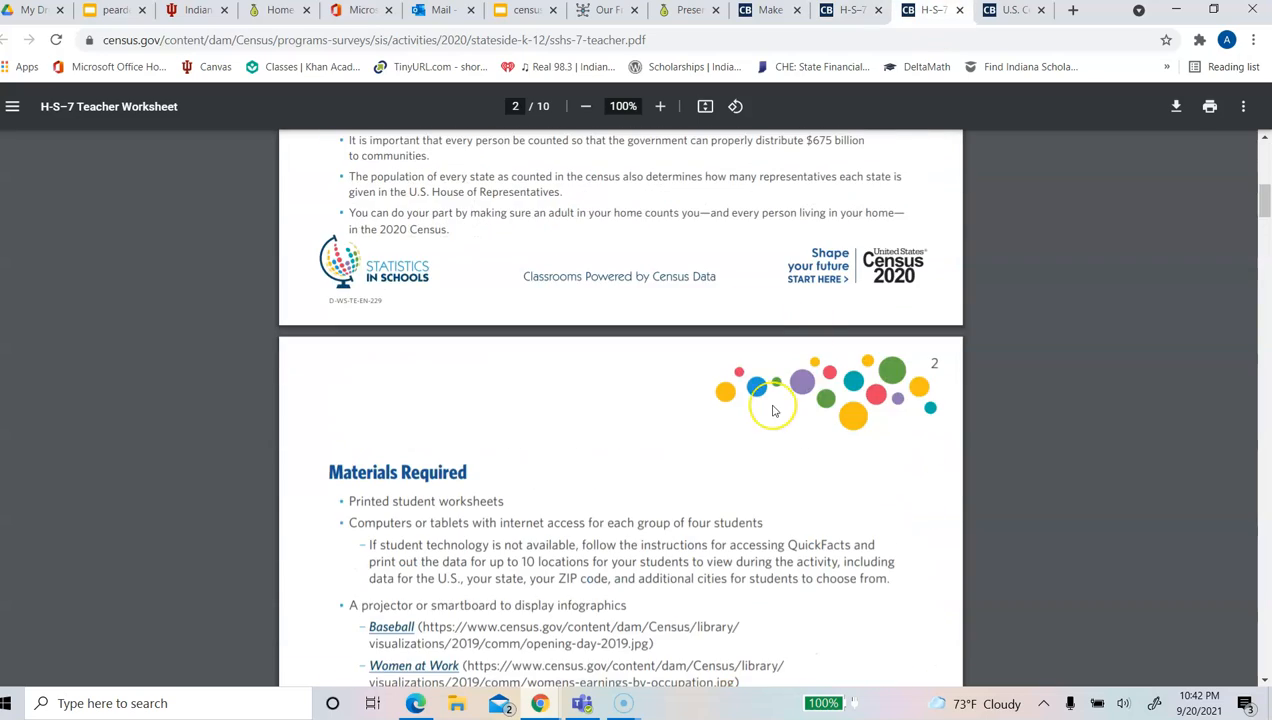
scroll(790, 340, "up", 6)
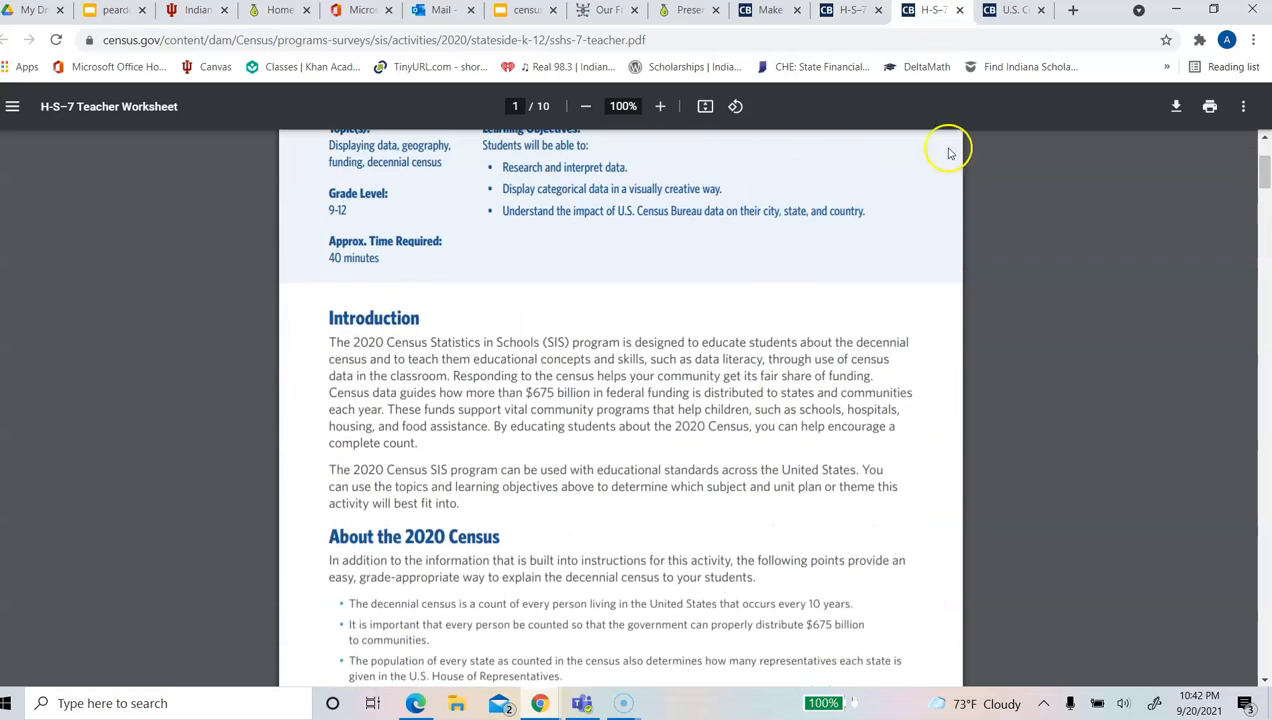
left_click(959, 10)
Open the student version of the Make Data Speak worksheet and review its list of statistics and location data table.
left_click(782, 10)
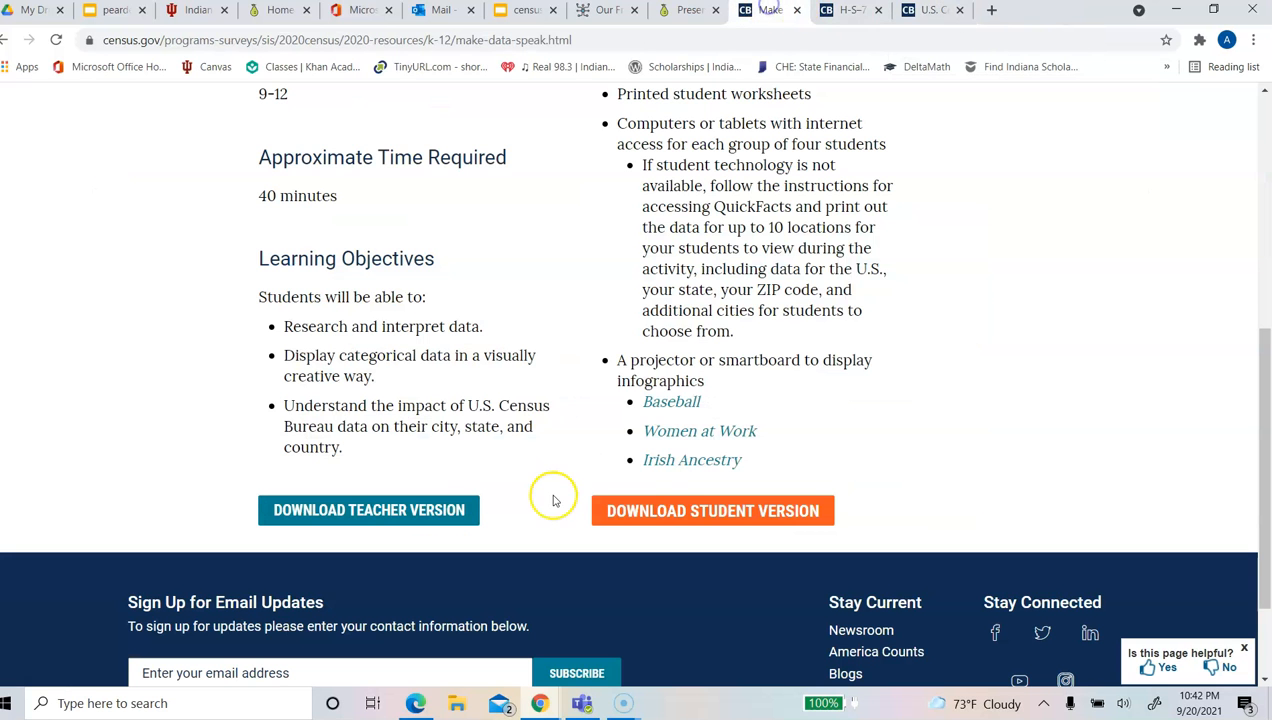
left_click(640, 502)
scroll(638, 500, "down", 9)
scroll(641, 505, "down", 2)
scroll(641, 504, "up", 10)
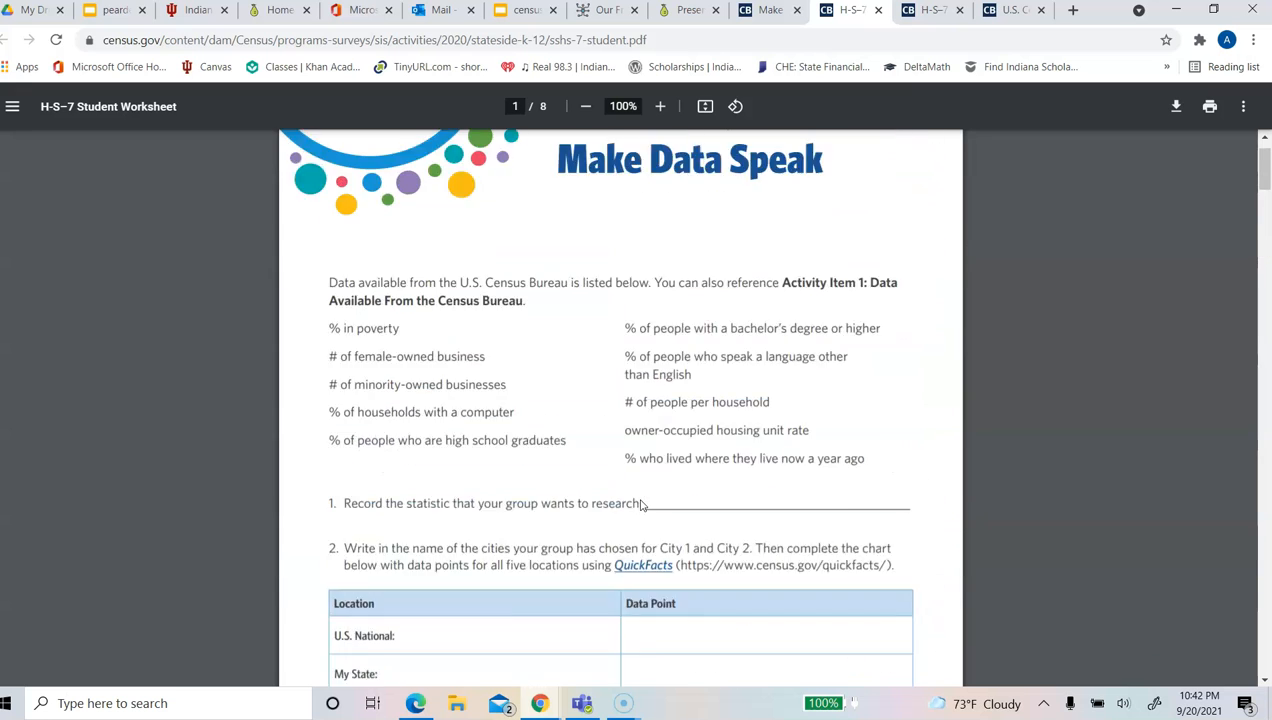
scroll(641, 505, "down", 1)
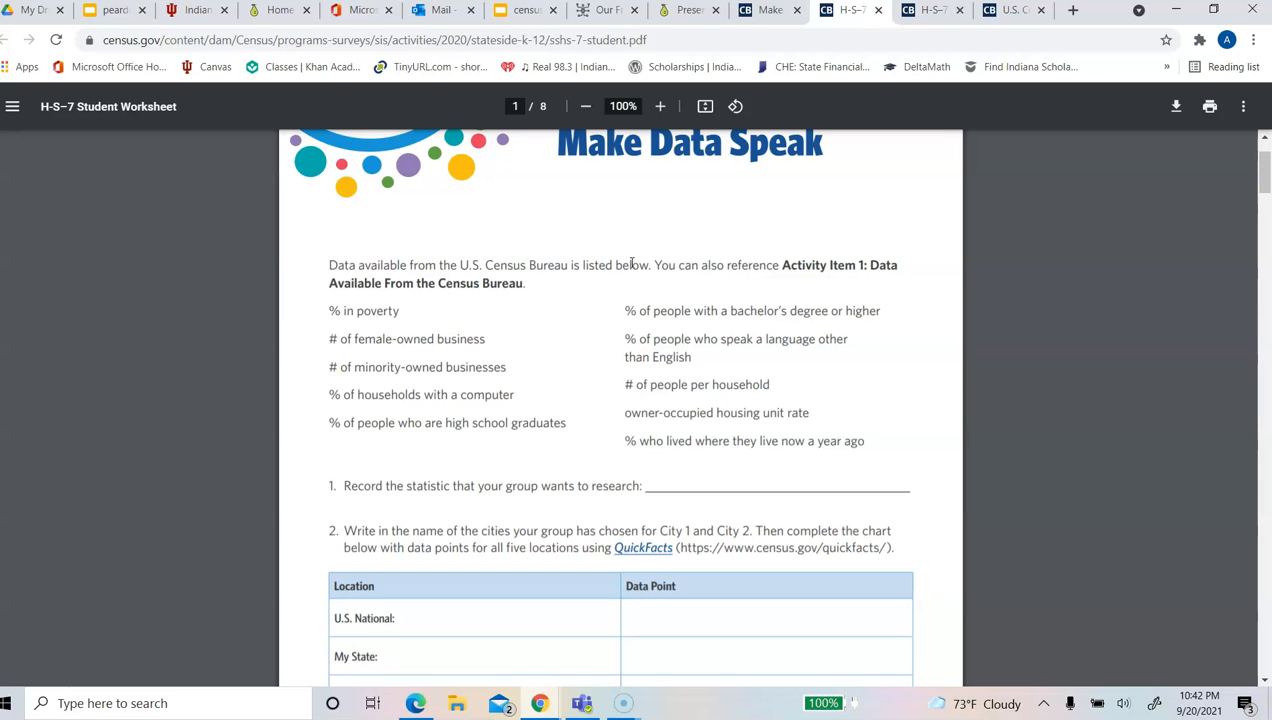
scroll(503, 388, "down", 3)
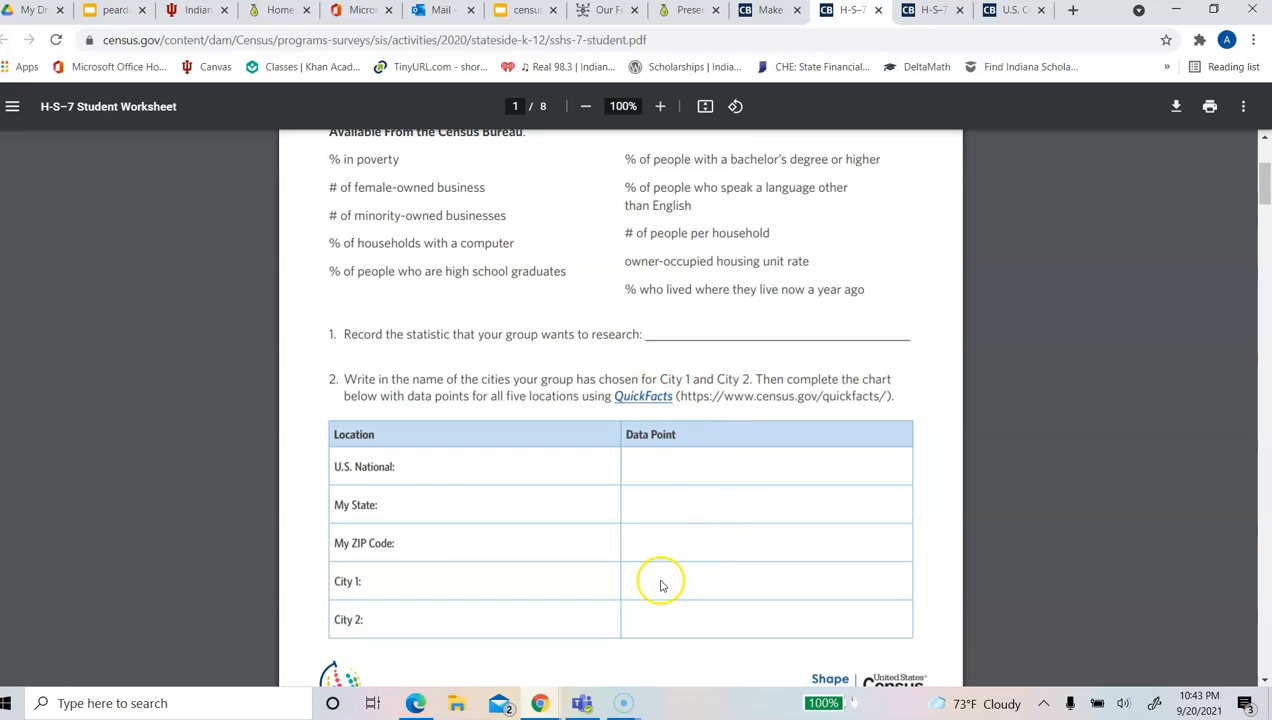
scroll(641, 557, "down", 5)
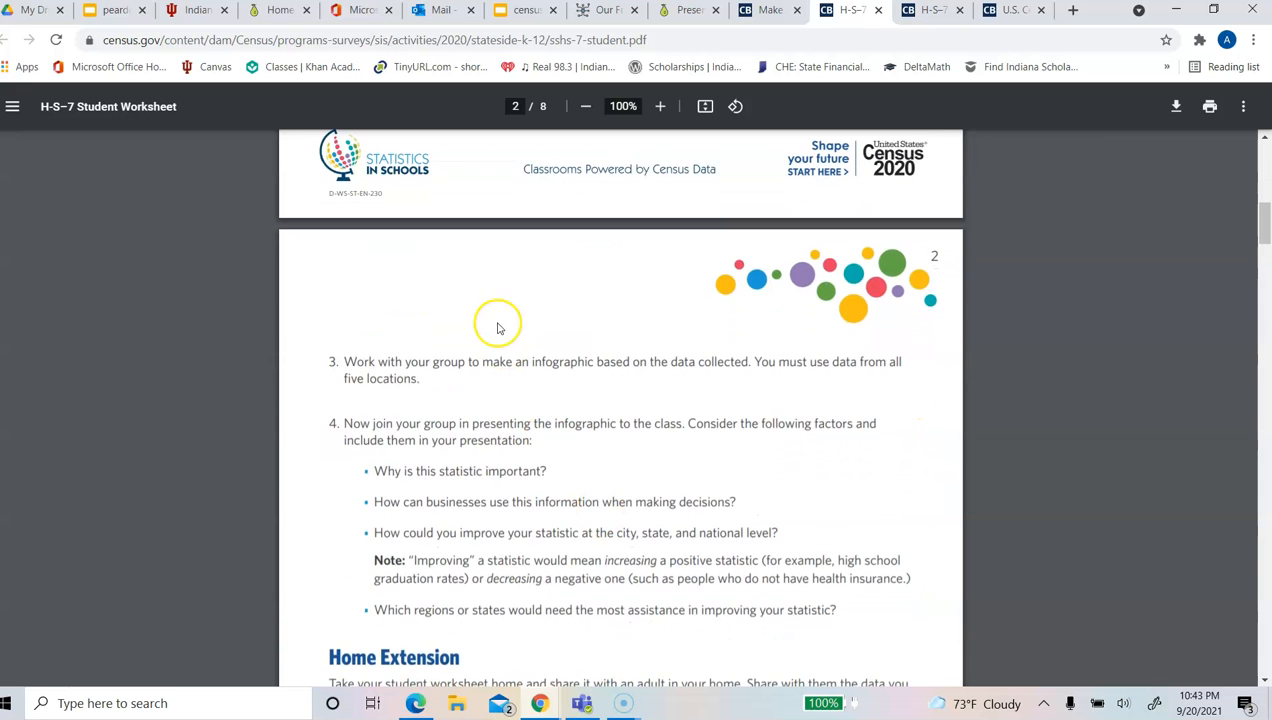
Examine the student worksheet's infographic and presentation tasks alongside the data table and the list of available statistics.
triple_click(556, 357)
left_click(556, 357)
scroll(556, 356, "up", 4)
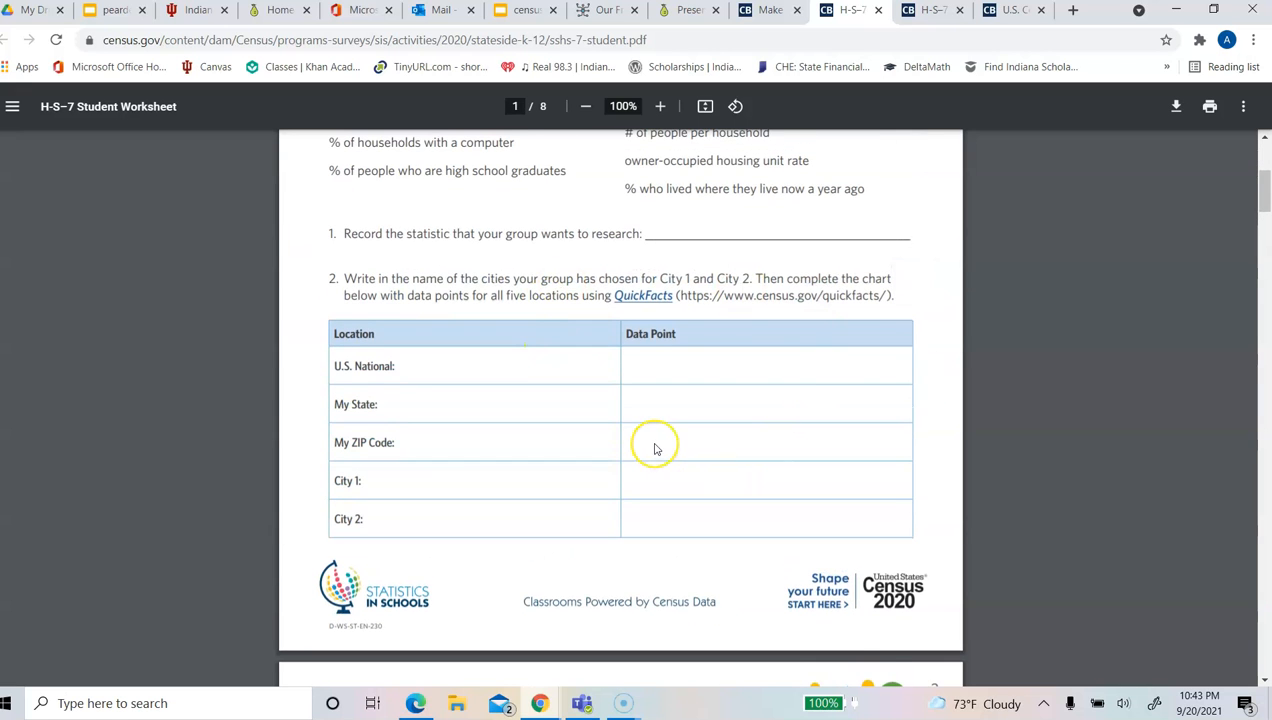
scroll(653, 445, "down", 3)
scroll(655, 449, "down", 1)
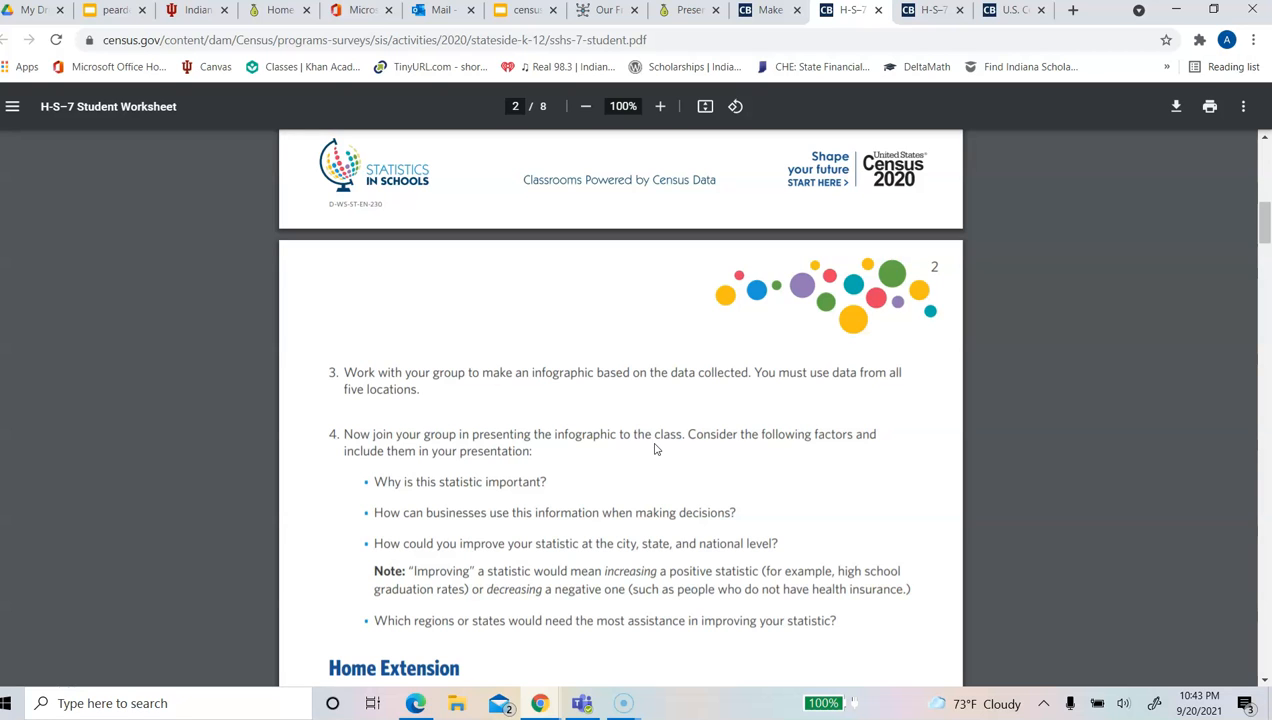
scroll(655, 449, "down", 1)
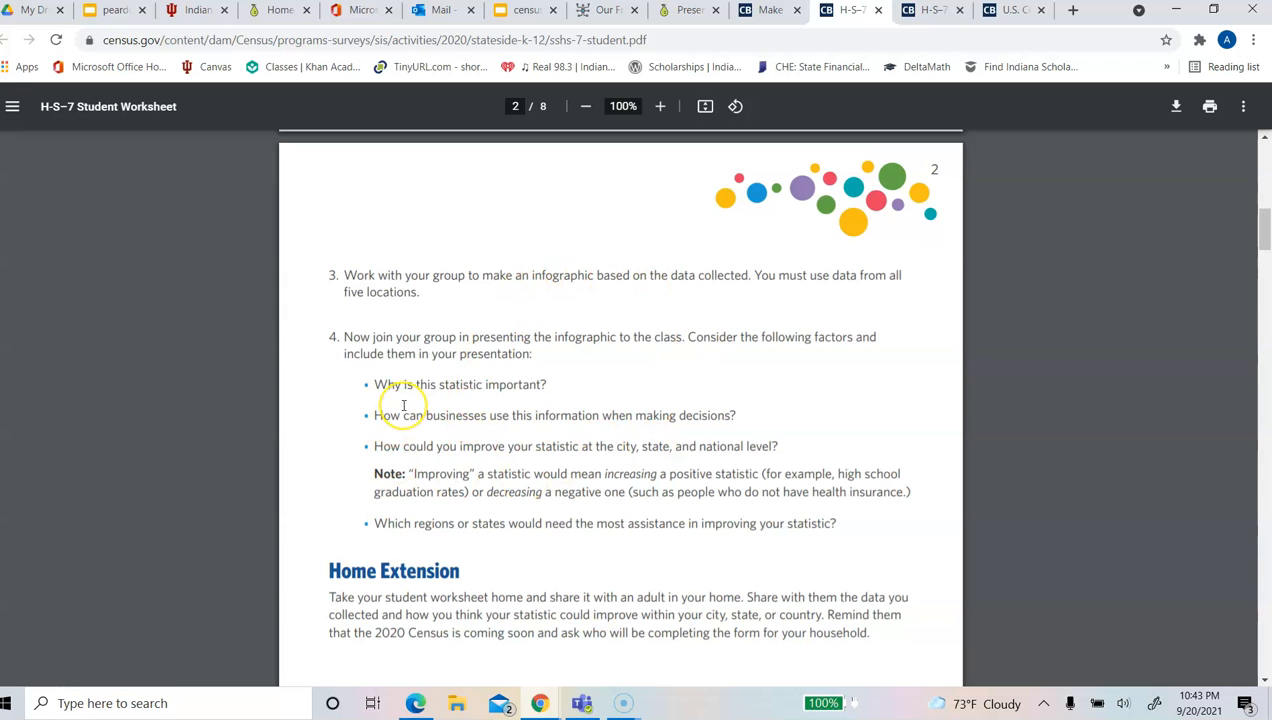
scroll(404, 405, "up", 8)
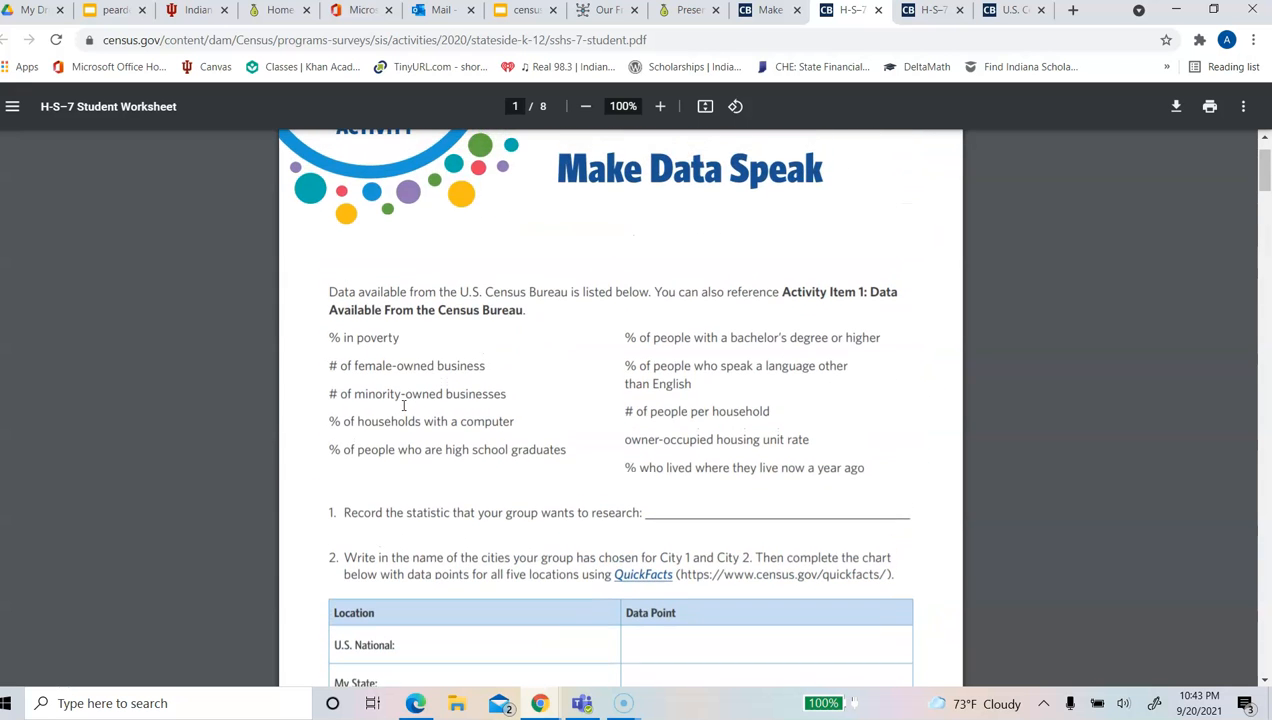
scroll(404, 405, "up", 1)
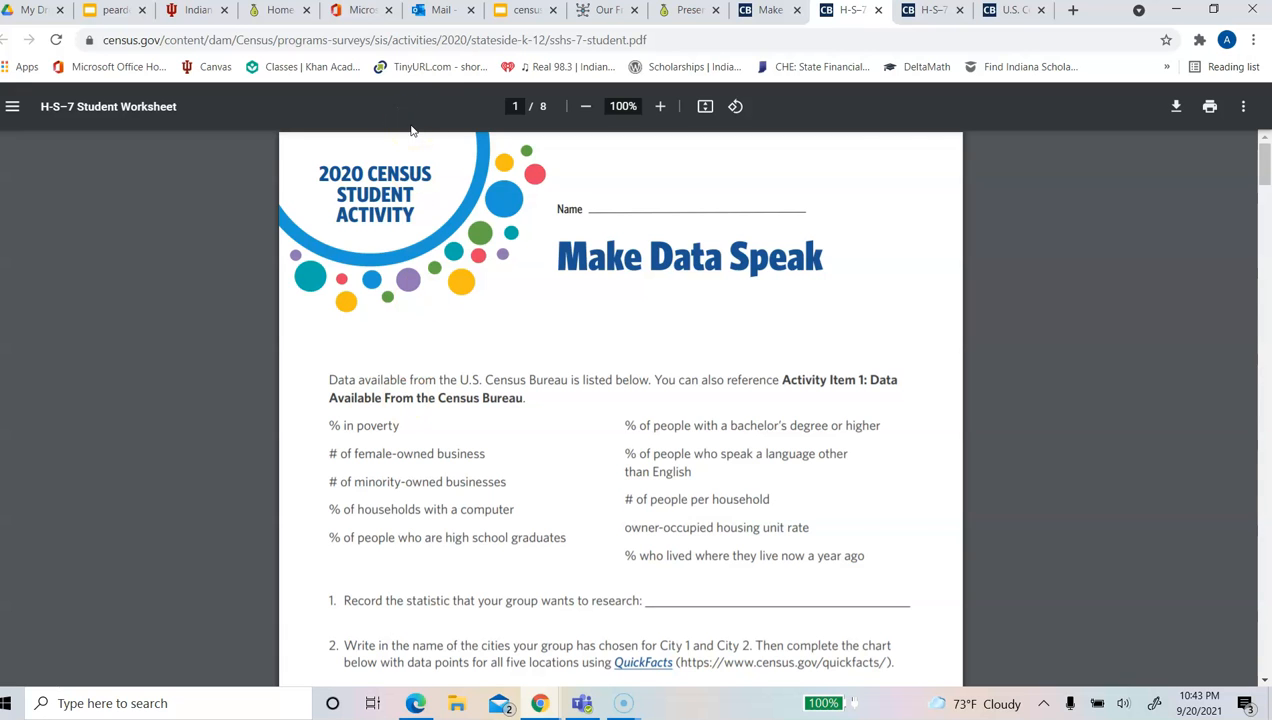
Return to the student worksheet and reread it from the title through the data table to questions 3 and 4.
left_click(608, 10)
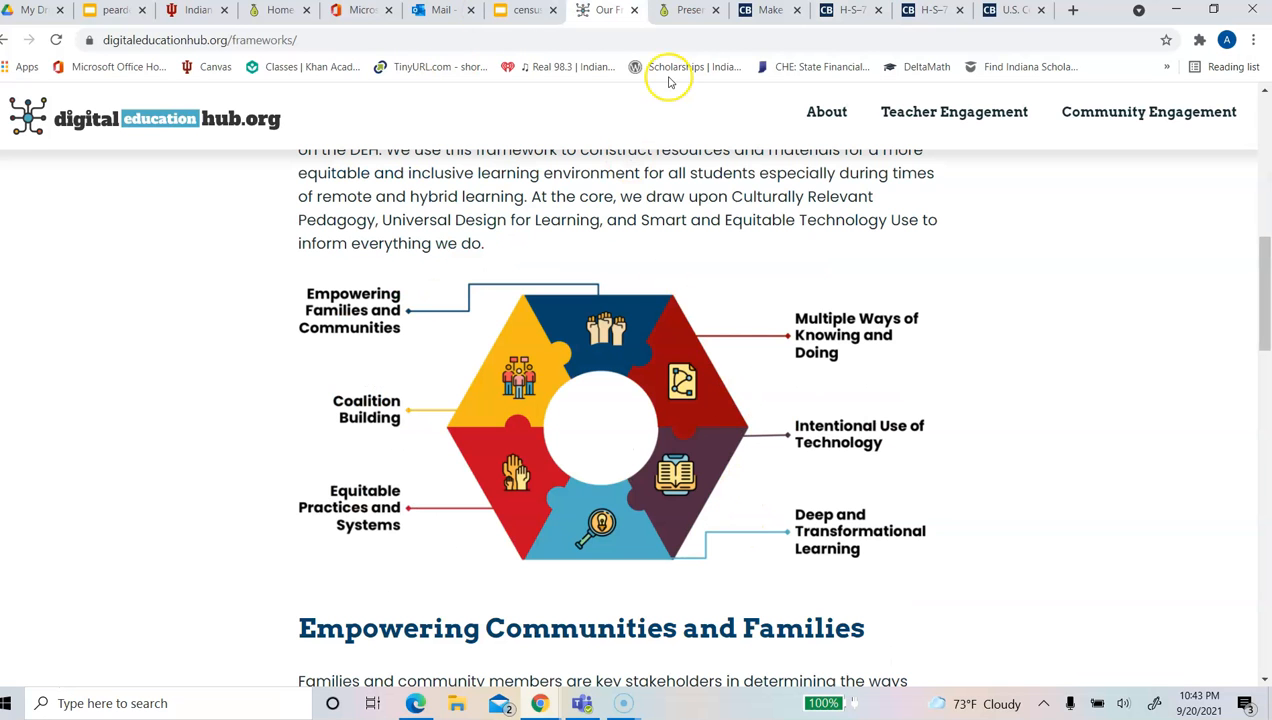
left_click(770, 10)
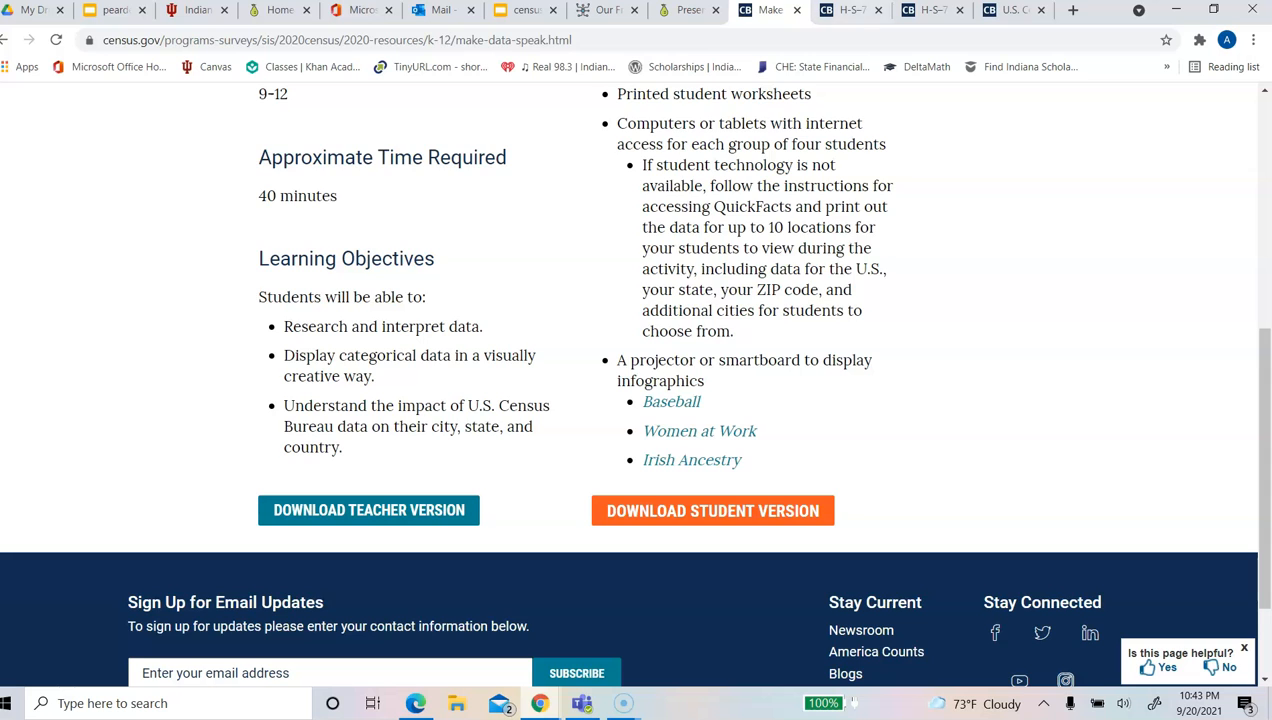
left_click(852, 10)
left_click(766, 369)
scroll(776, 372, "down", 2)
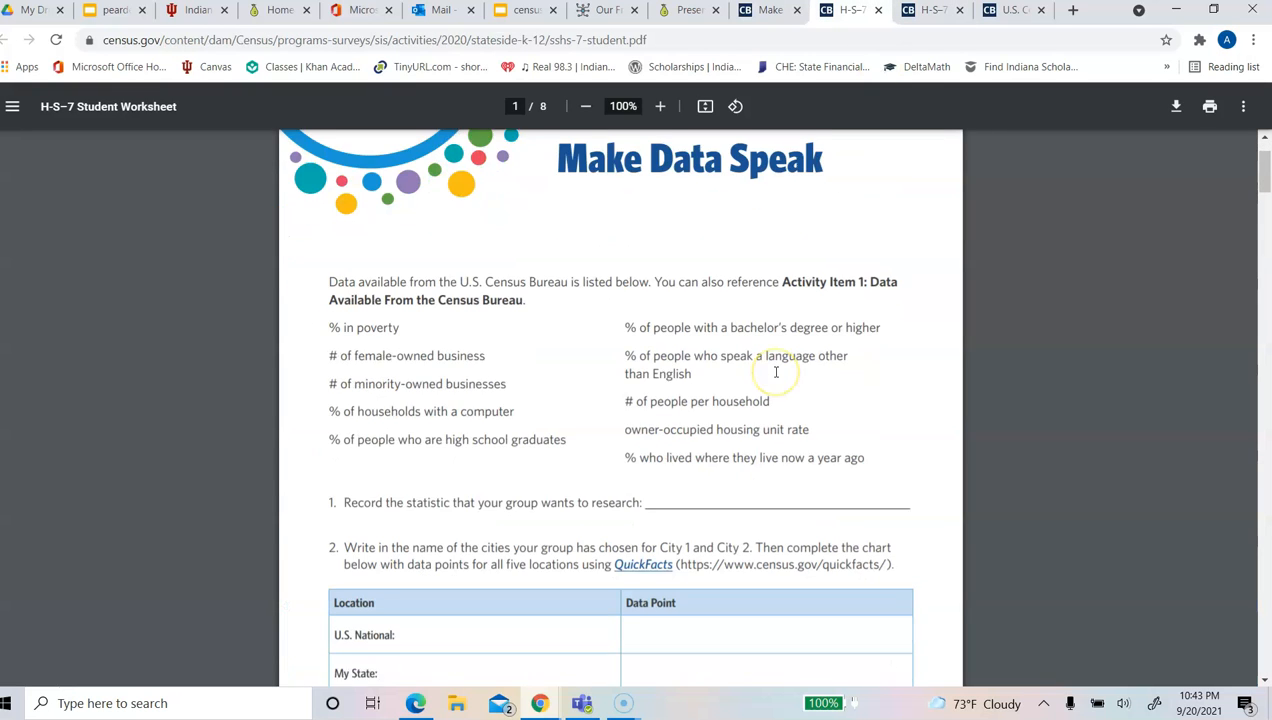
scroll(776, 372, "down", 10)
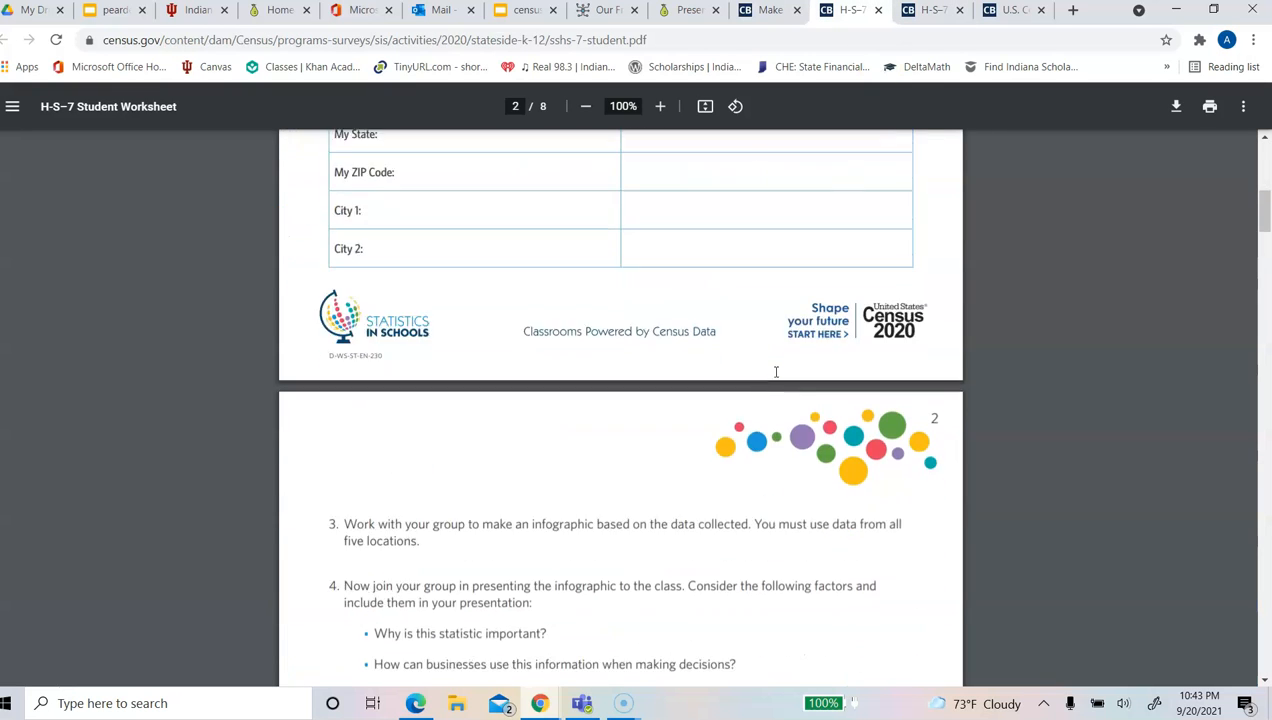
scroll(776, 372, "up", 8)
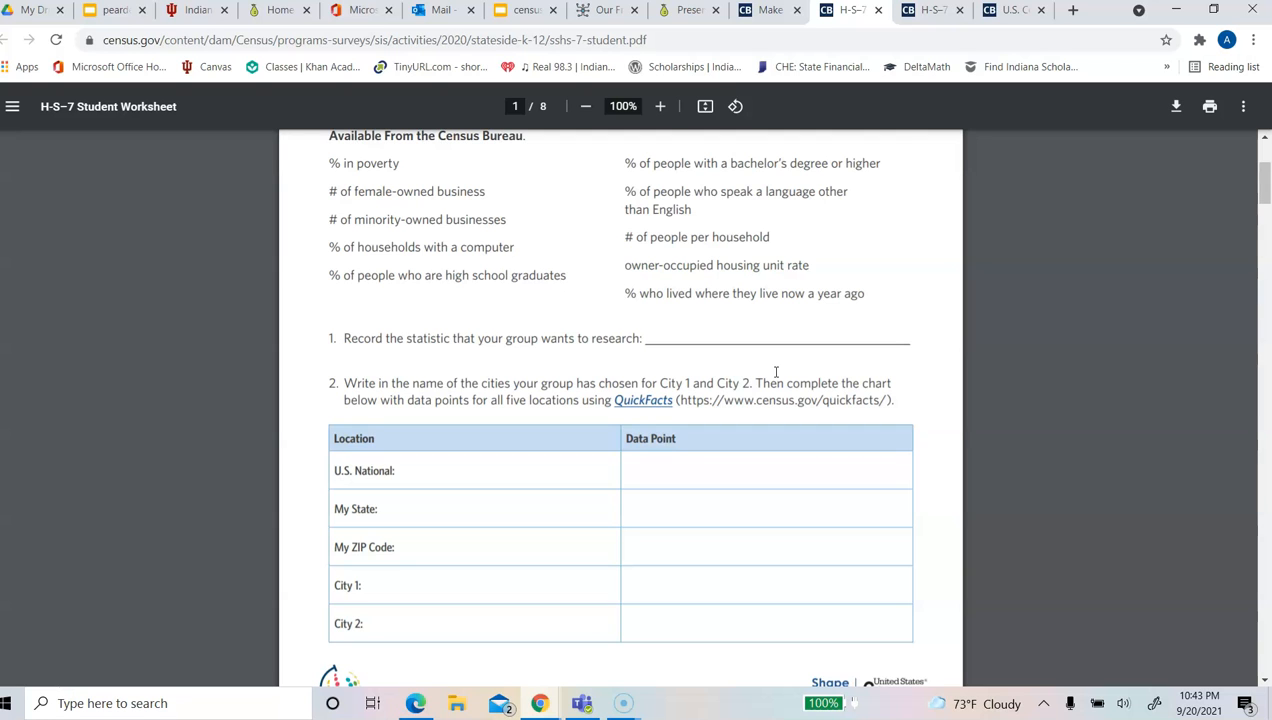
scroll(776, 372, "up", 5)
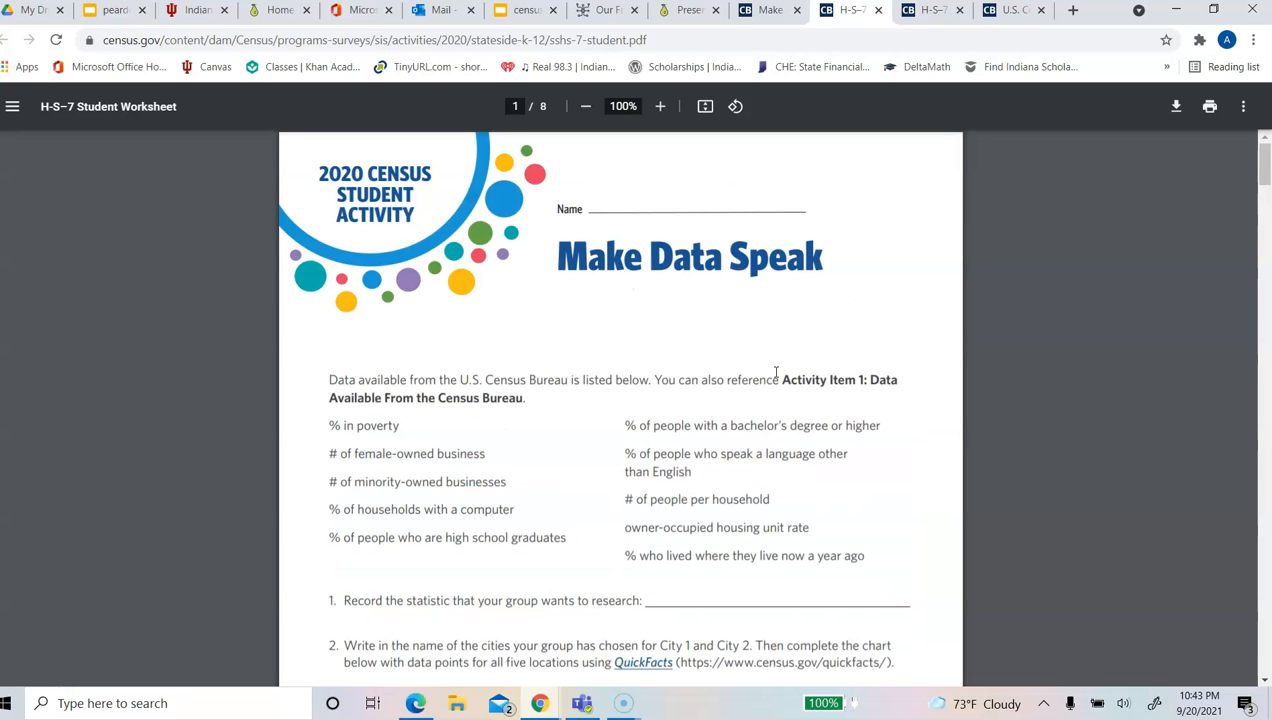
scroll(776, 372, "down", 10)
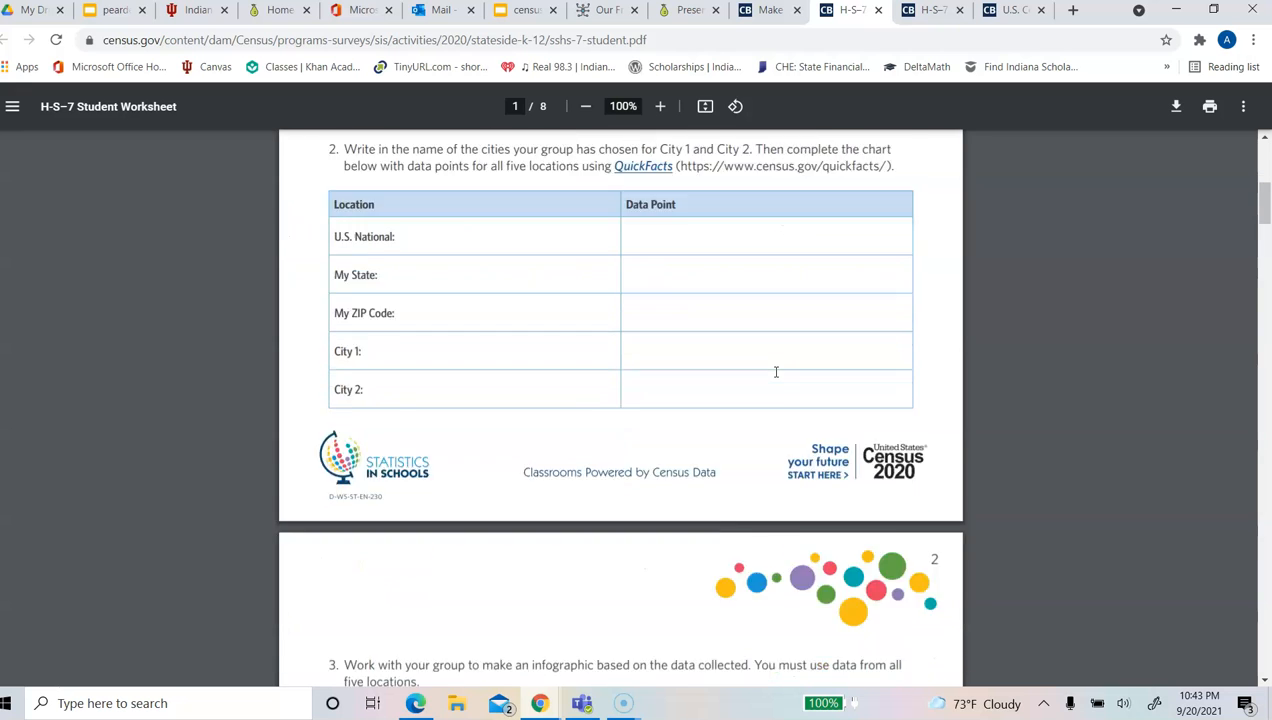
scroll(776, 372, "down", 4)
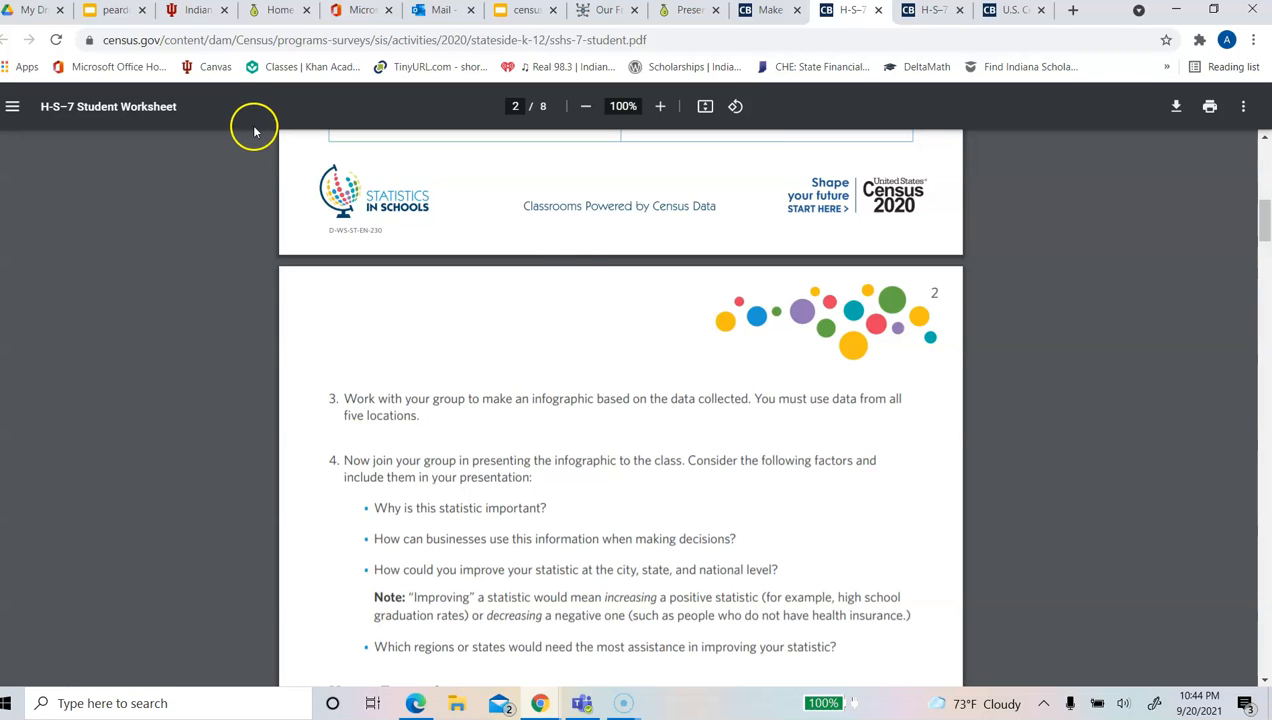
Switch to the peardeck presentation in Google Slides and view slide 1 with the statistics list and slide 2 with the data table.
left_click(278, 10)
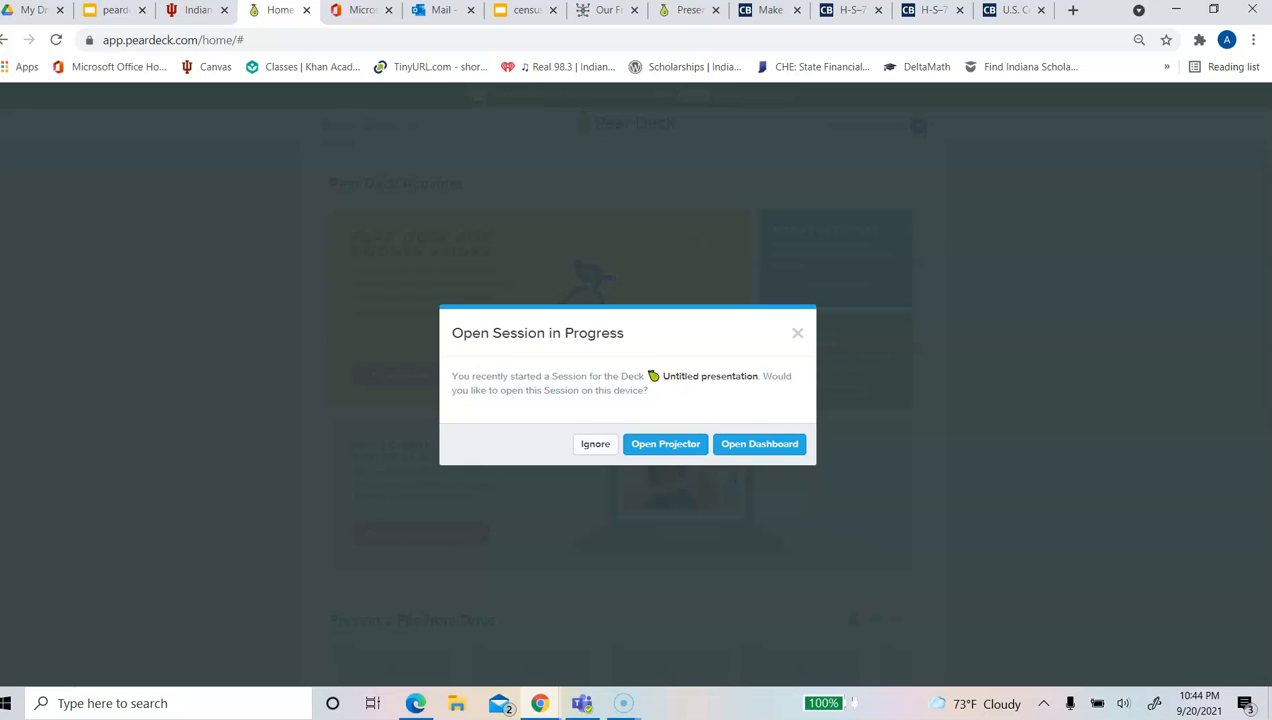
left_click(688, 10)
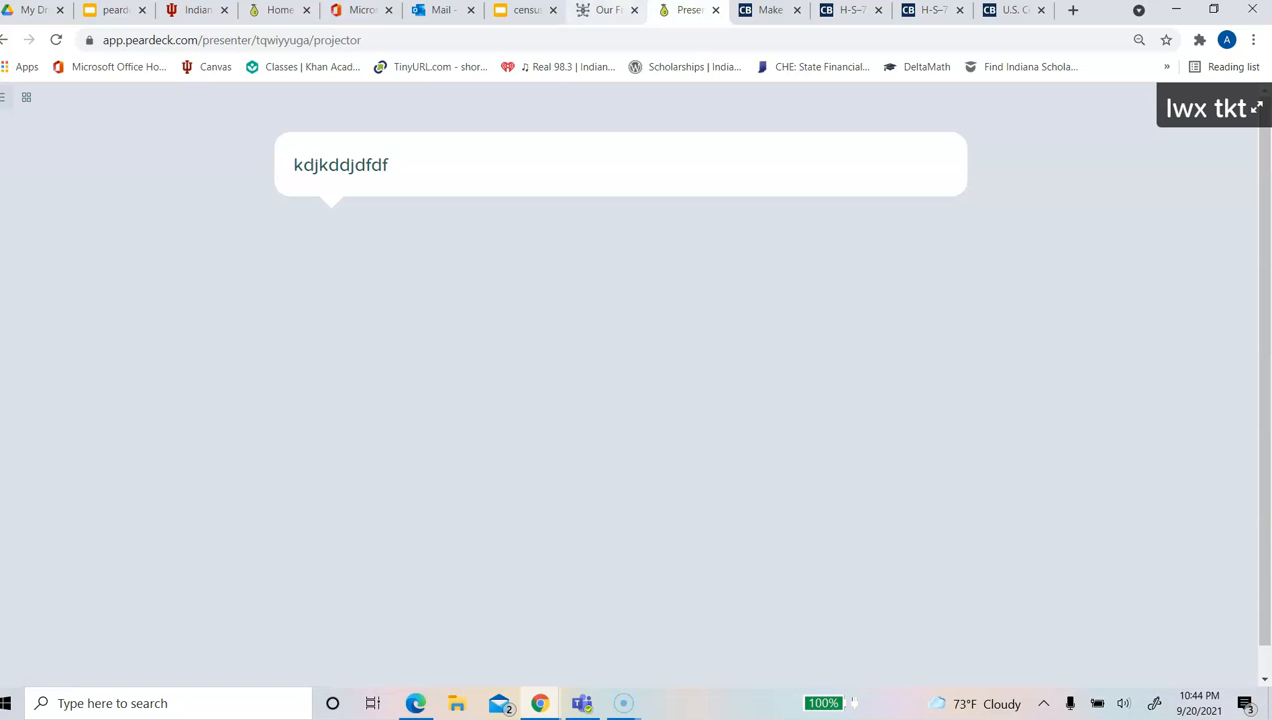
left_click(112, 10)
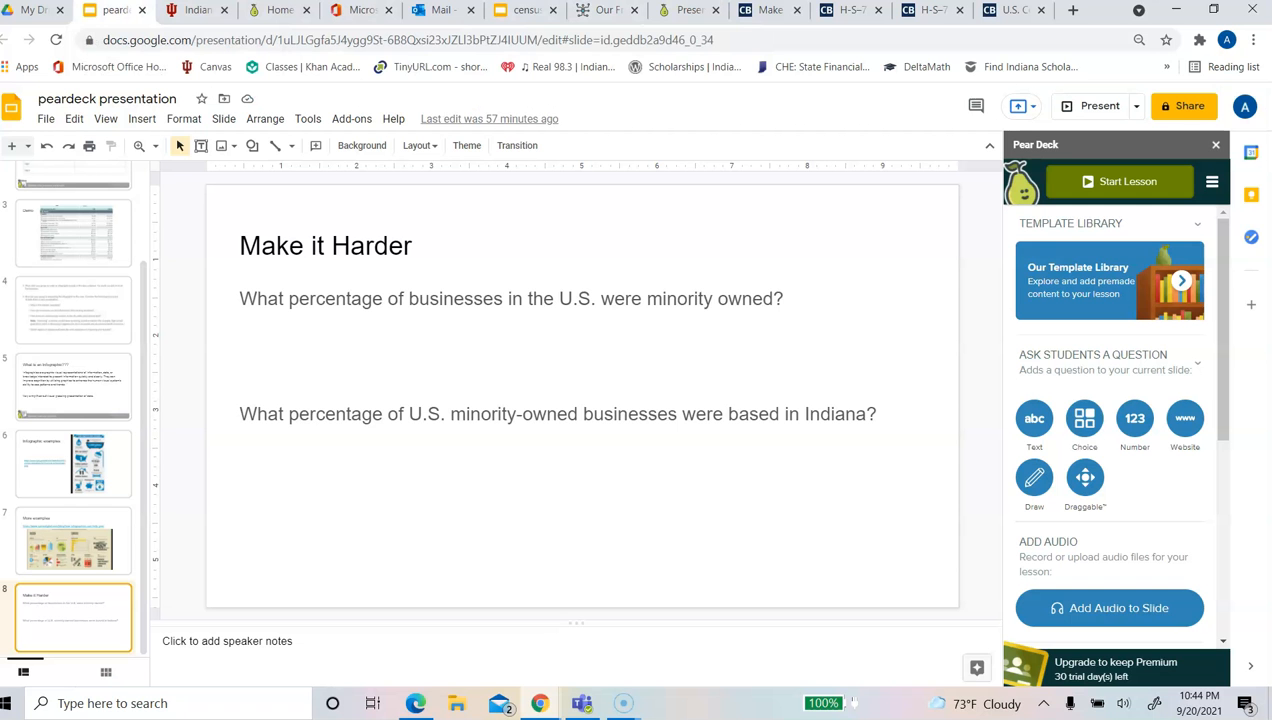
scroll(42, 303, "up", 3)
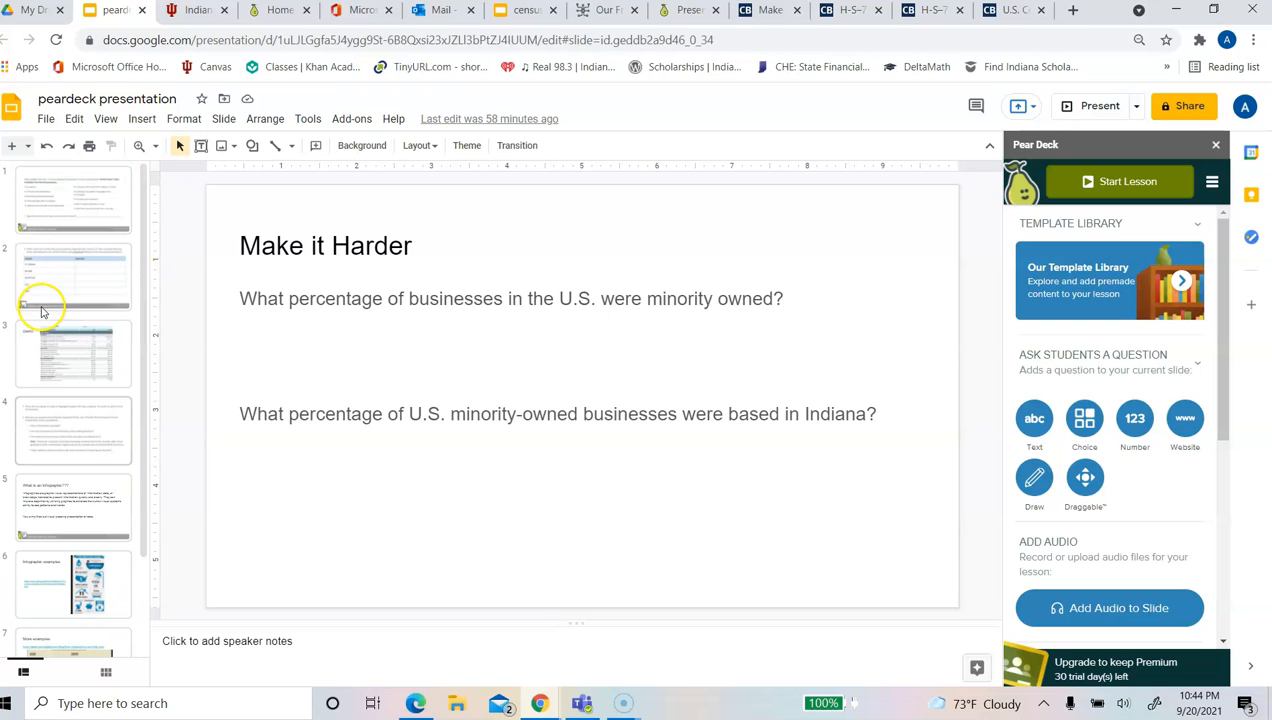
left_click(38, 186)
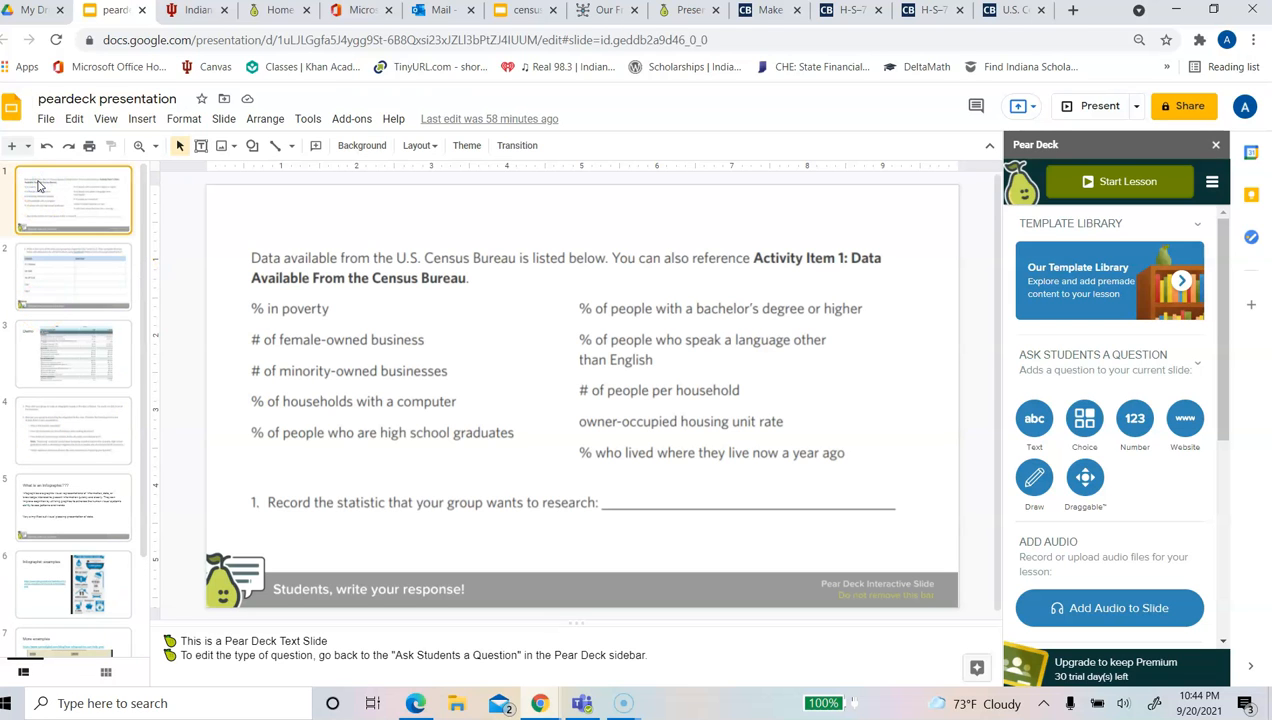
left_click(23, 250)
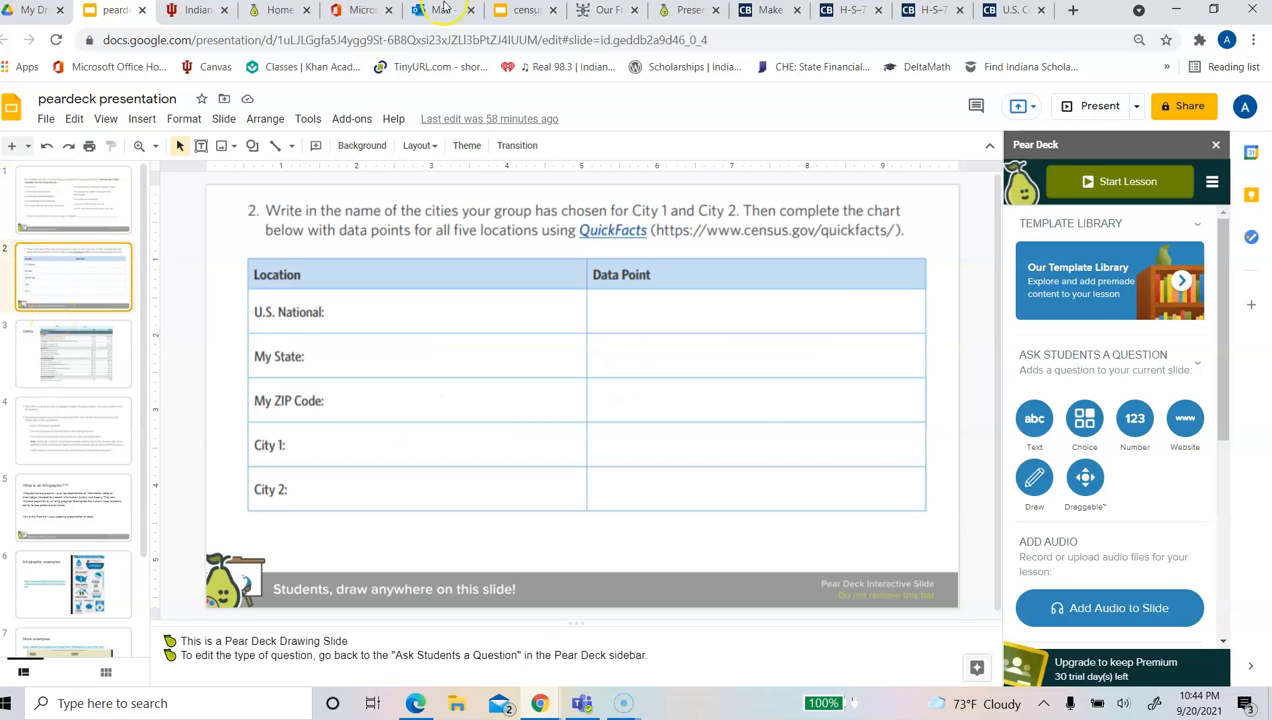
Open the teacher version of the worksheet from the Make Data Speak page and read its introduction.
left_click(770, 10)
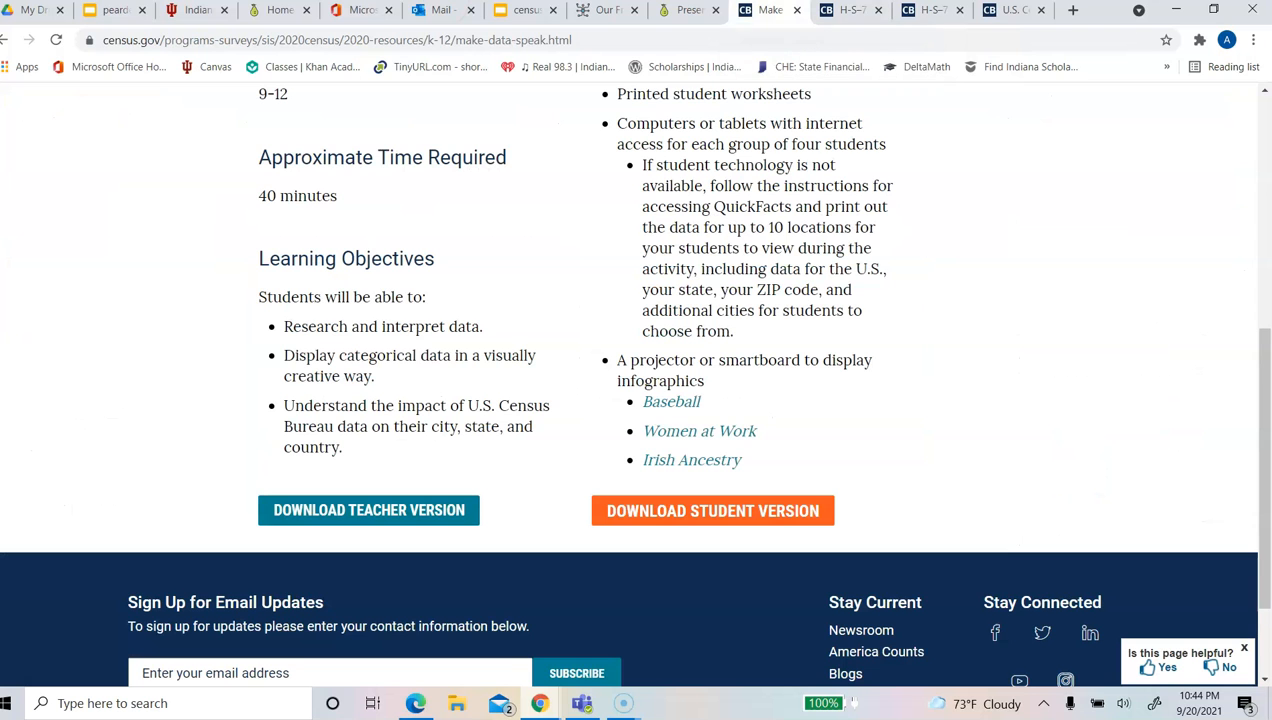
left_click(424, 513)
scroll(424, 513, "down", 3)
scroll(424, 513, "down", 2)
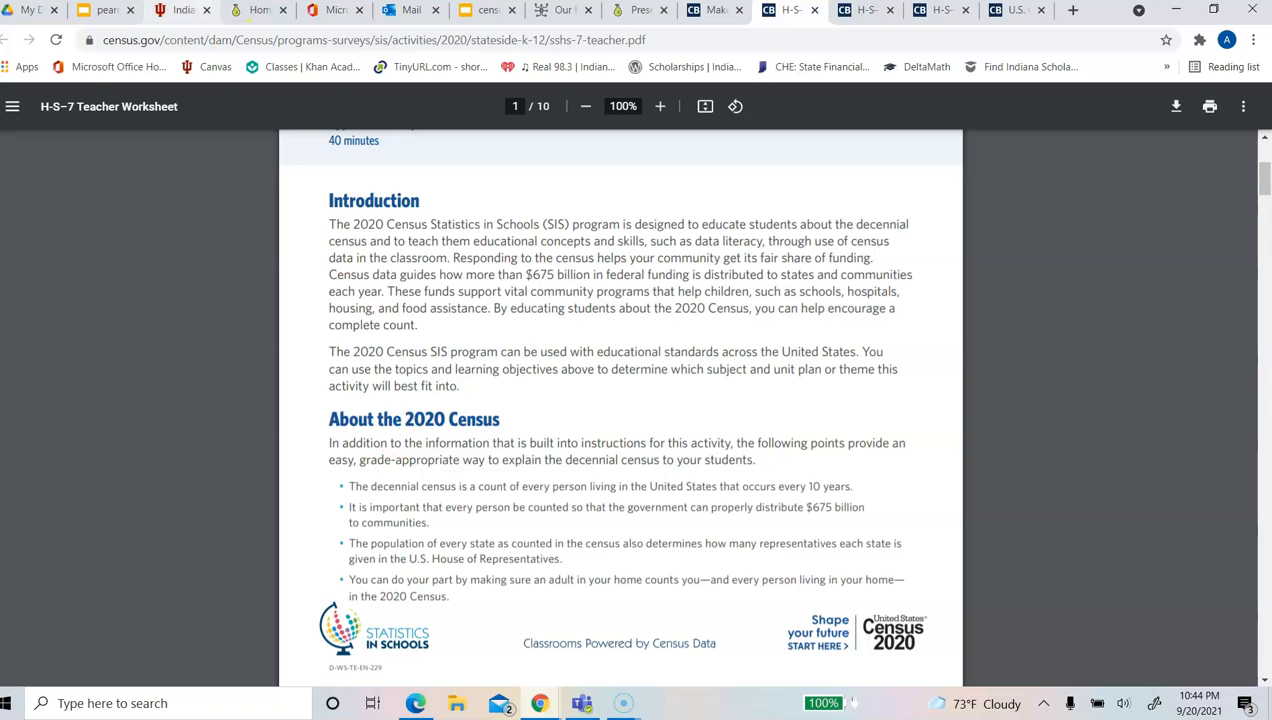
Switch back to the peardeck presentation and view the sample table on slide 3 and the location data table on slide 2.
left_click(105, 10)
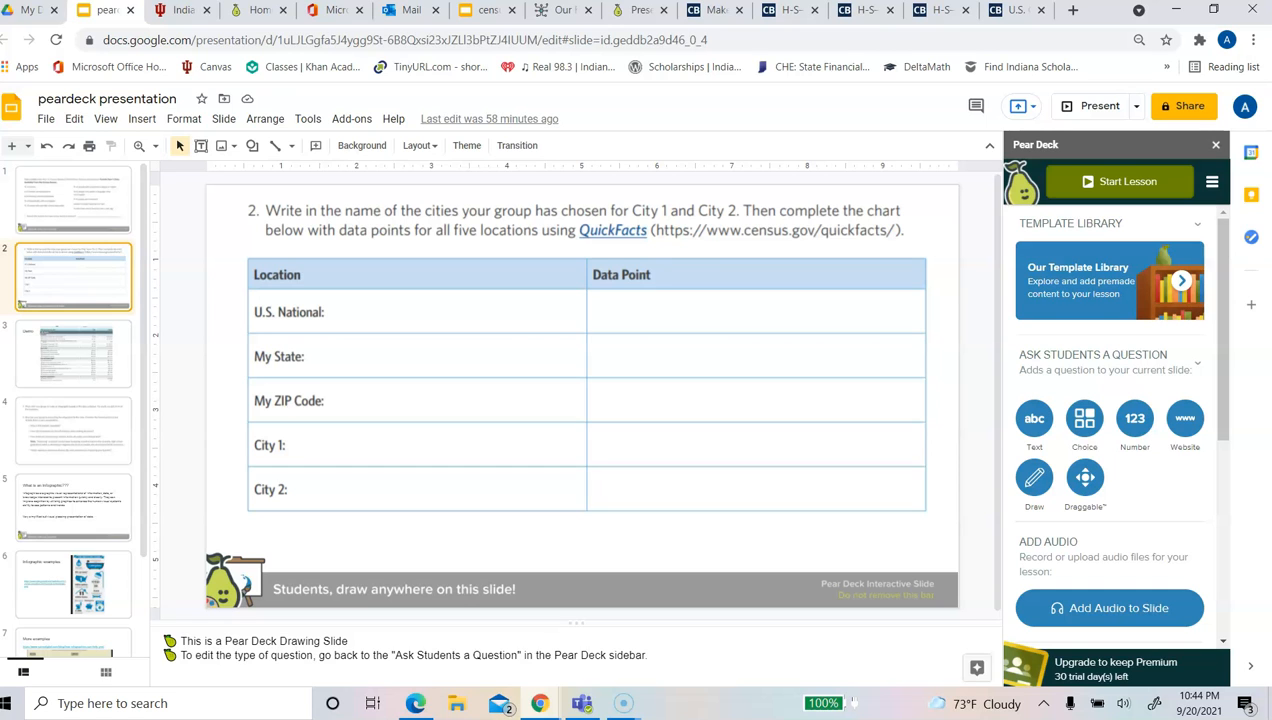
left_click(66, 322)
left_click(45, 268)
Go back to the student worksheet and follow its QuickFacts link in question 2 to the United States data table.
left_click(862, 10)
scroll(806, 342, "up", 5)
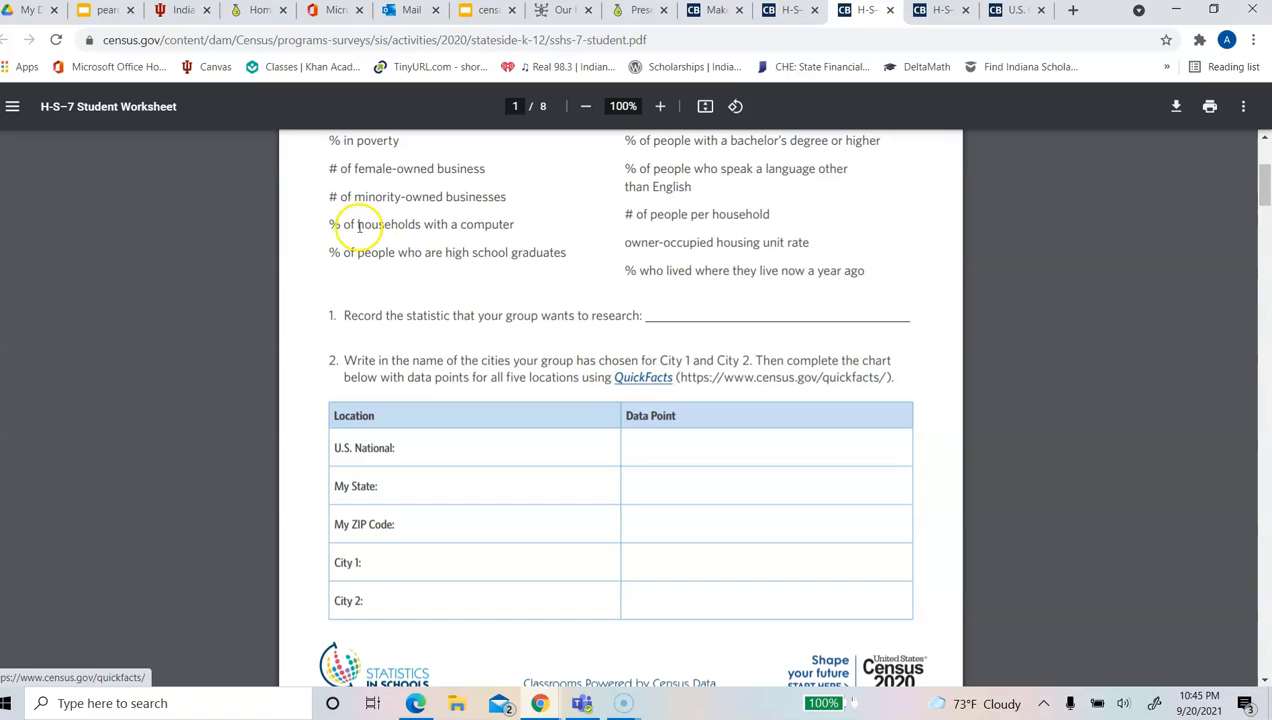
left_click(643, 377)
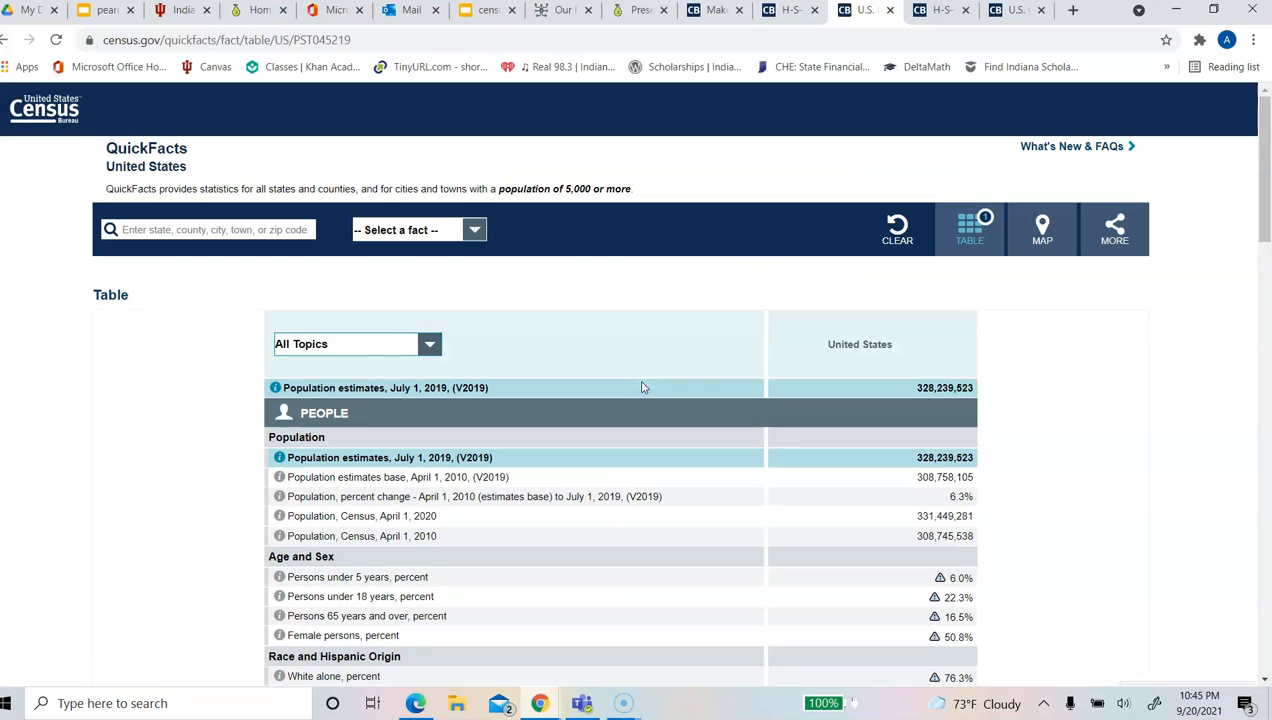
scroll(643, 388, "down", 1)
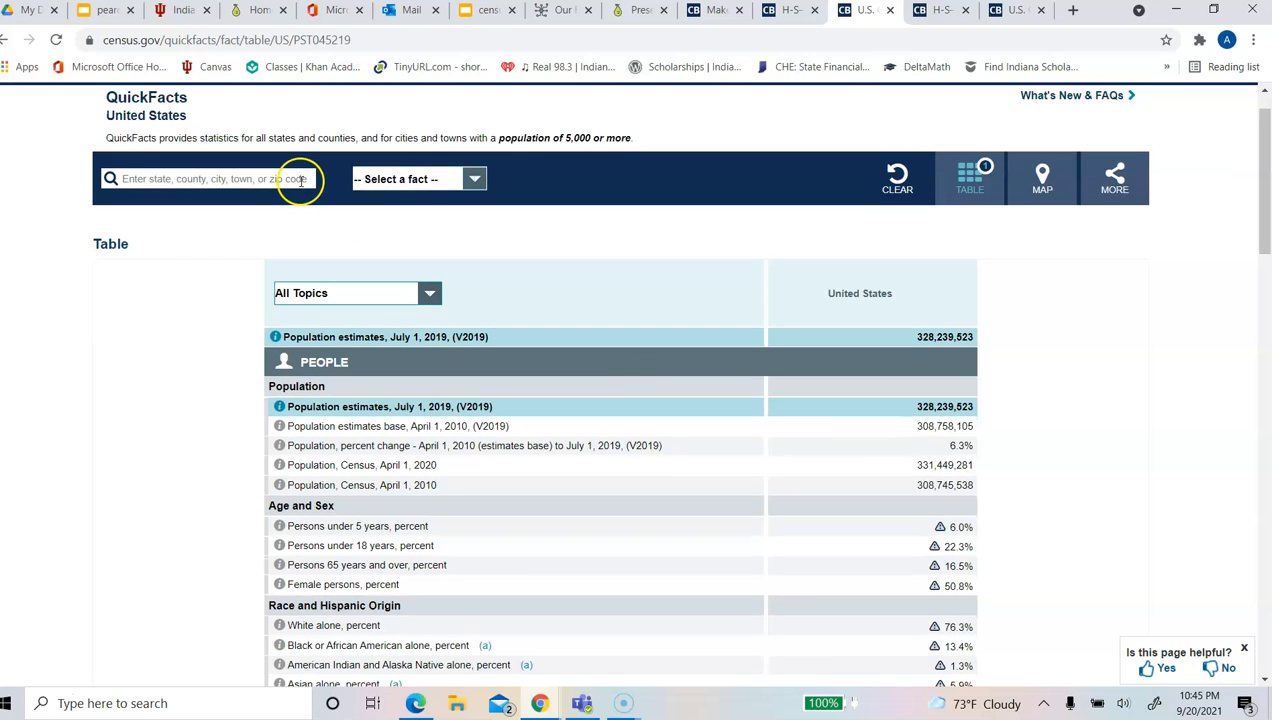
Select Minority-owned firms, 2012 as the fact to show in QuickFacts.
left_click(417, 178)
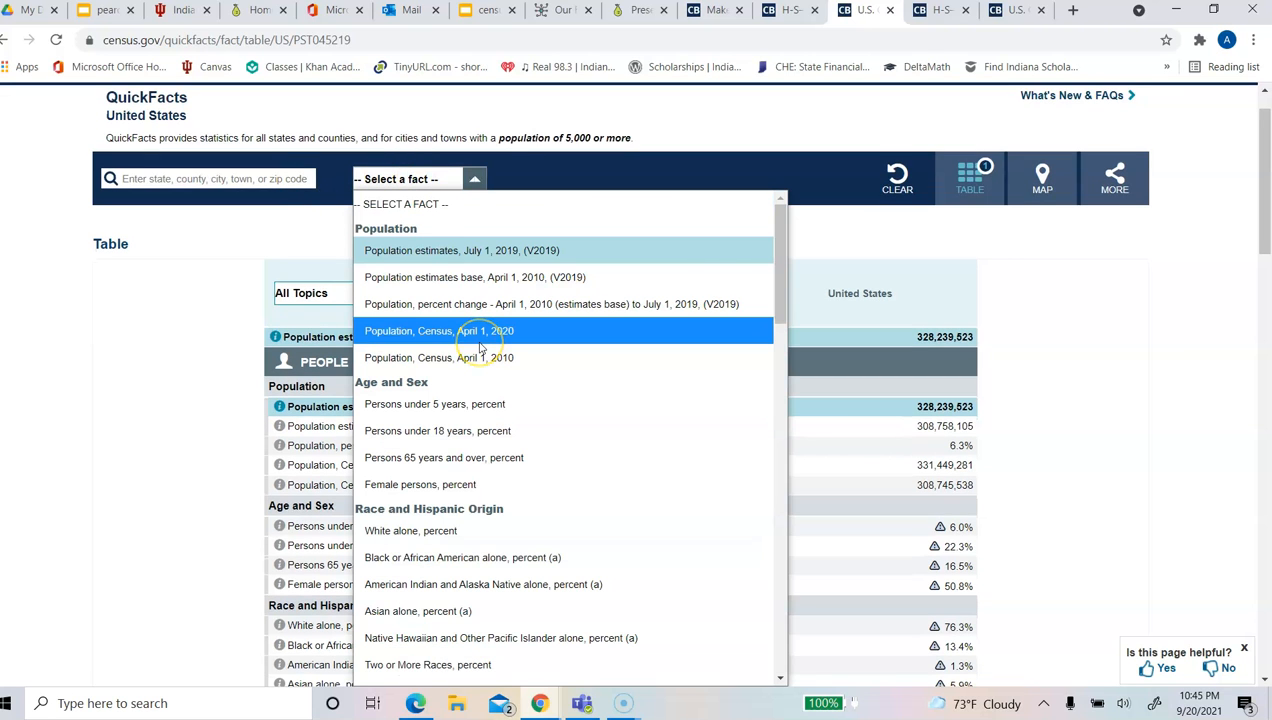
scroll(478, 348, "down", 10)
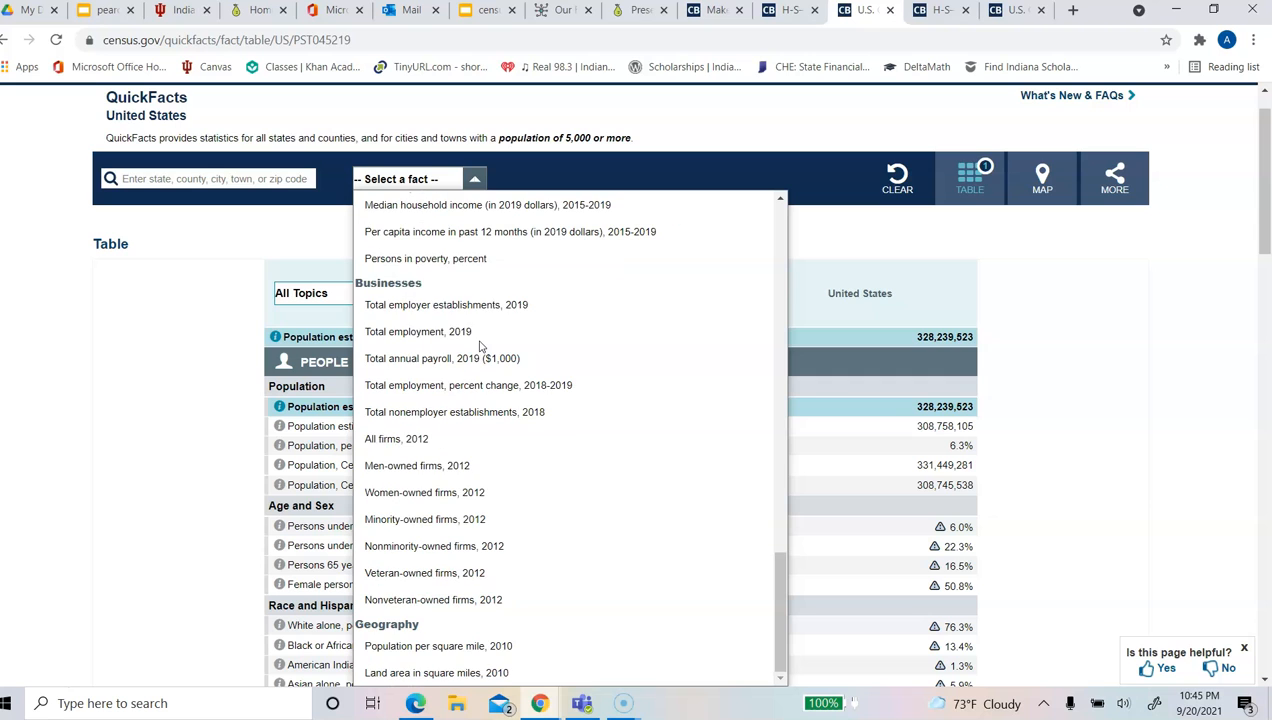
left_click(401, 521)
Search QuickFacts for Indianapolis and add Indianapolis city (balance), Indiana to the comparison table.
left_click(194, 179)
type("Indianapolis")
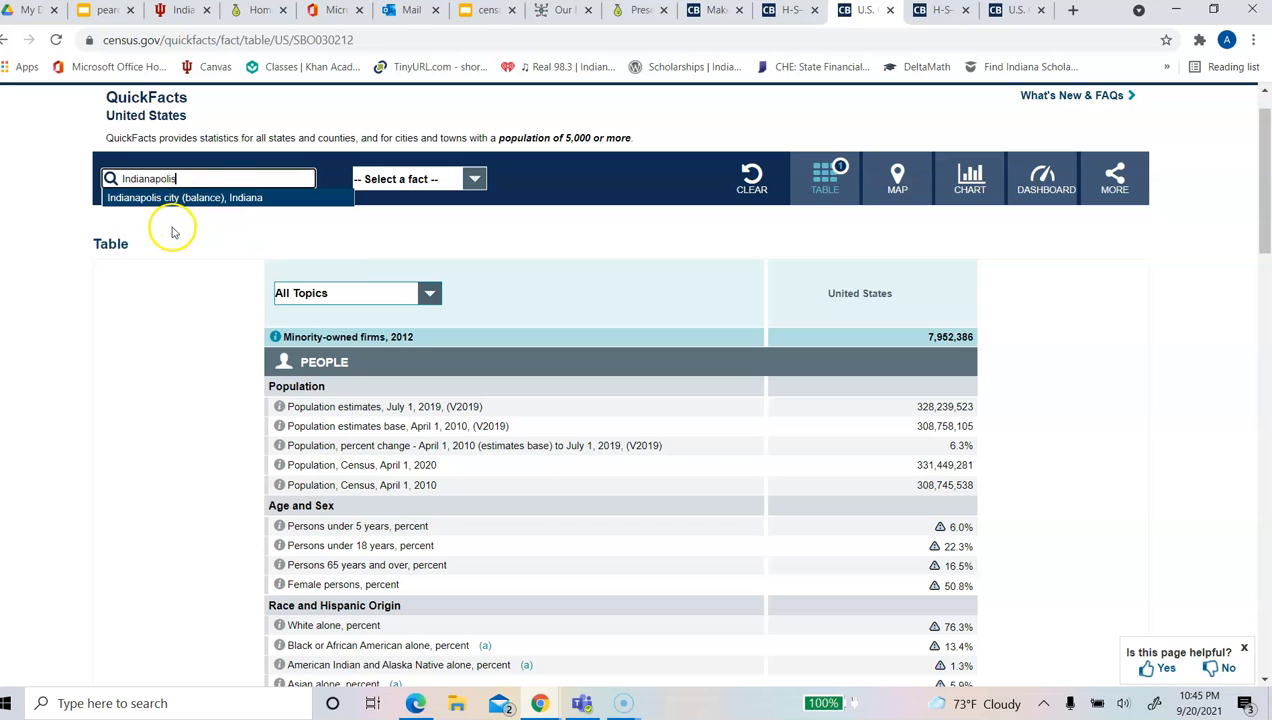
left_click(156, 197)
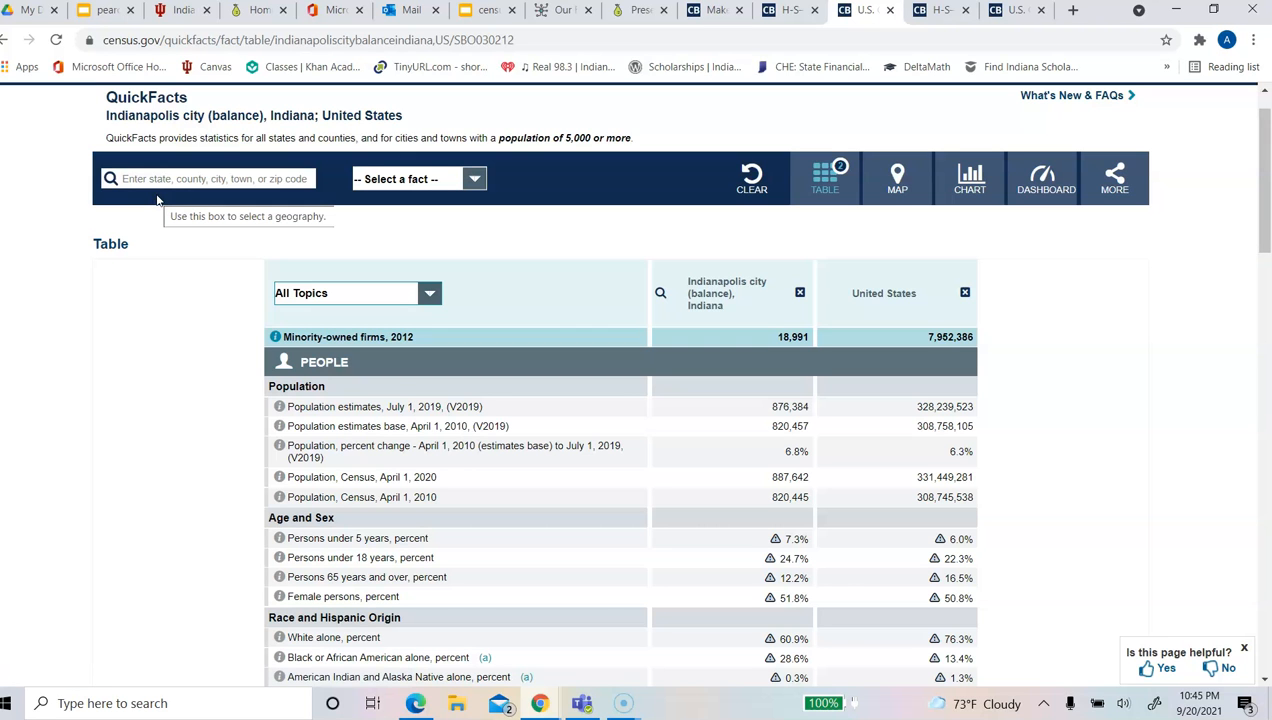
Try to add a location to the QuickFacts table by ZIP code 46202.
left_click(133, 178)
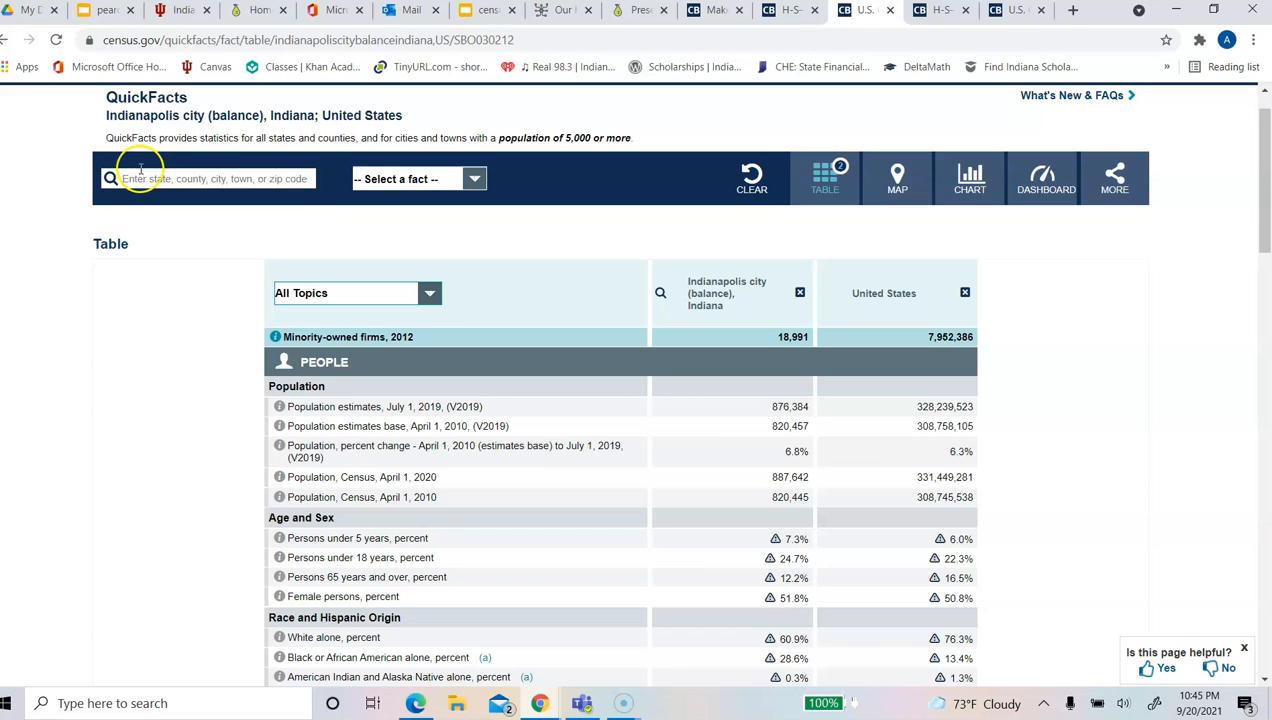
type("46202")
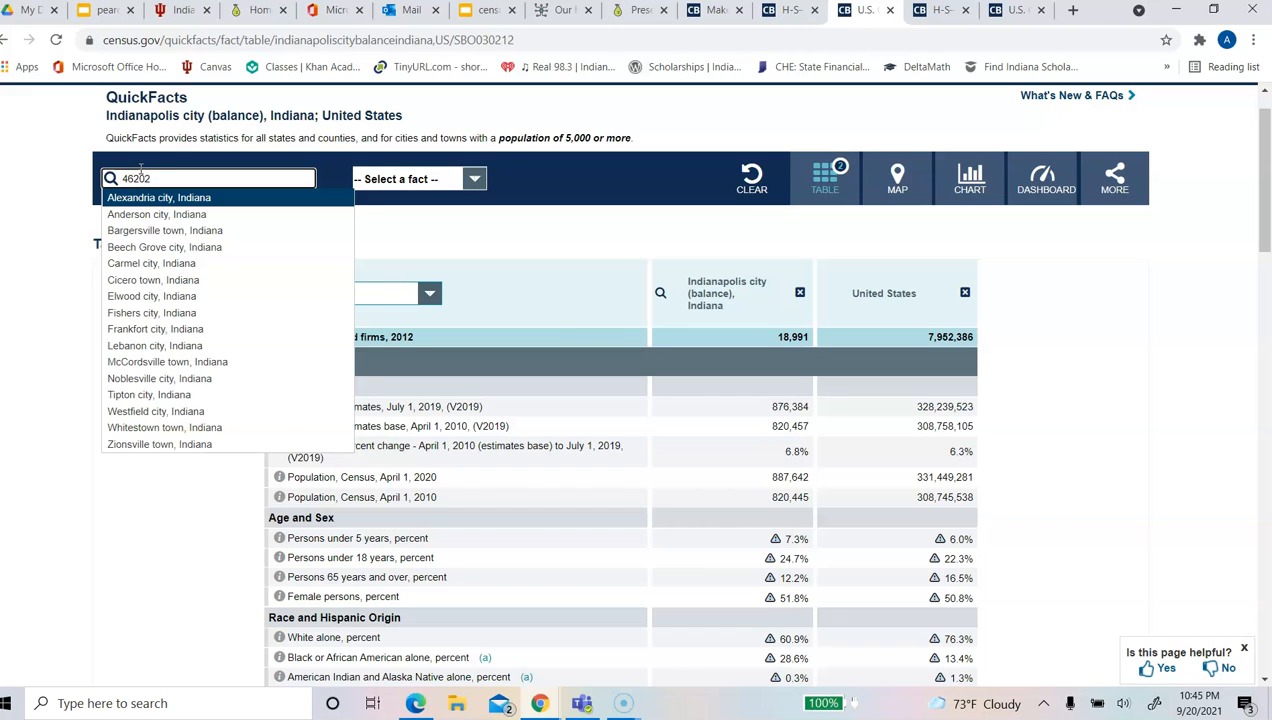
key("Return")
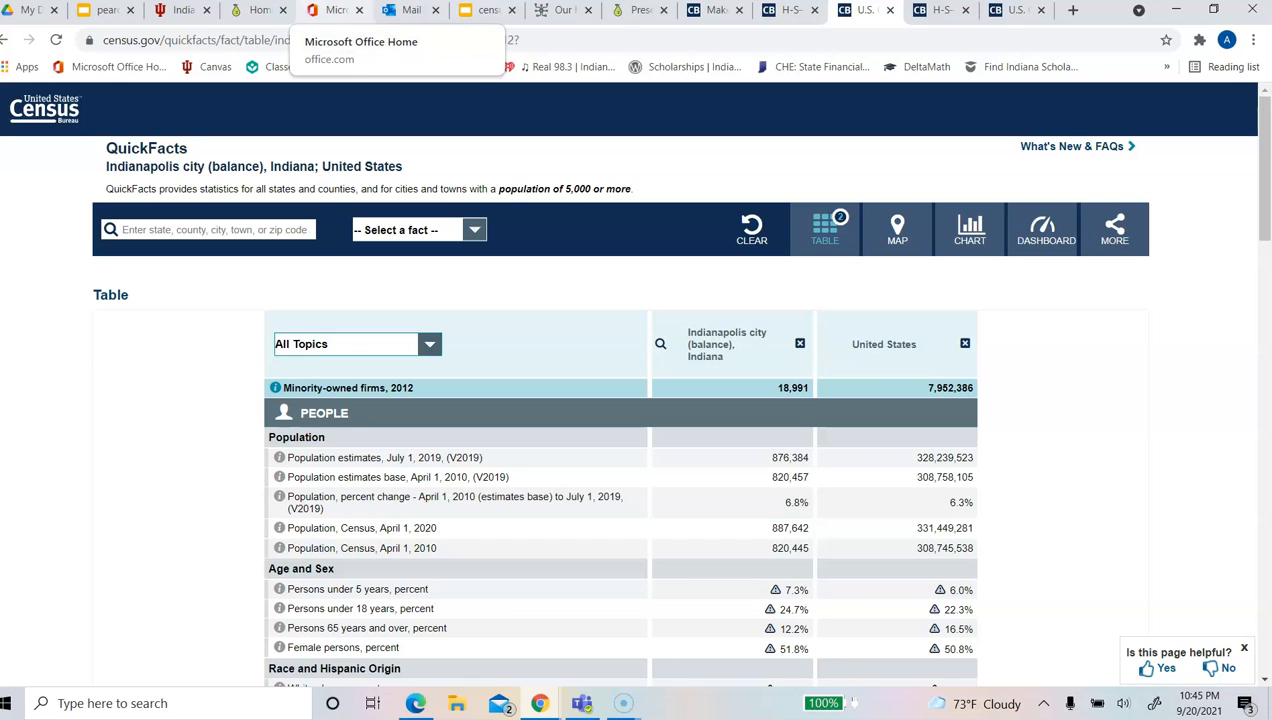
Return to the peardeck presentation and view the infographic and presentation tasks on slide 4 and the infographic definition on slide 5.
left_click(105, 10)
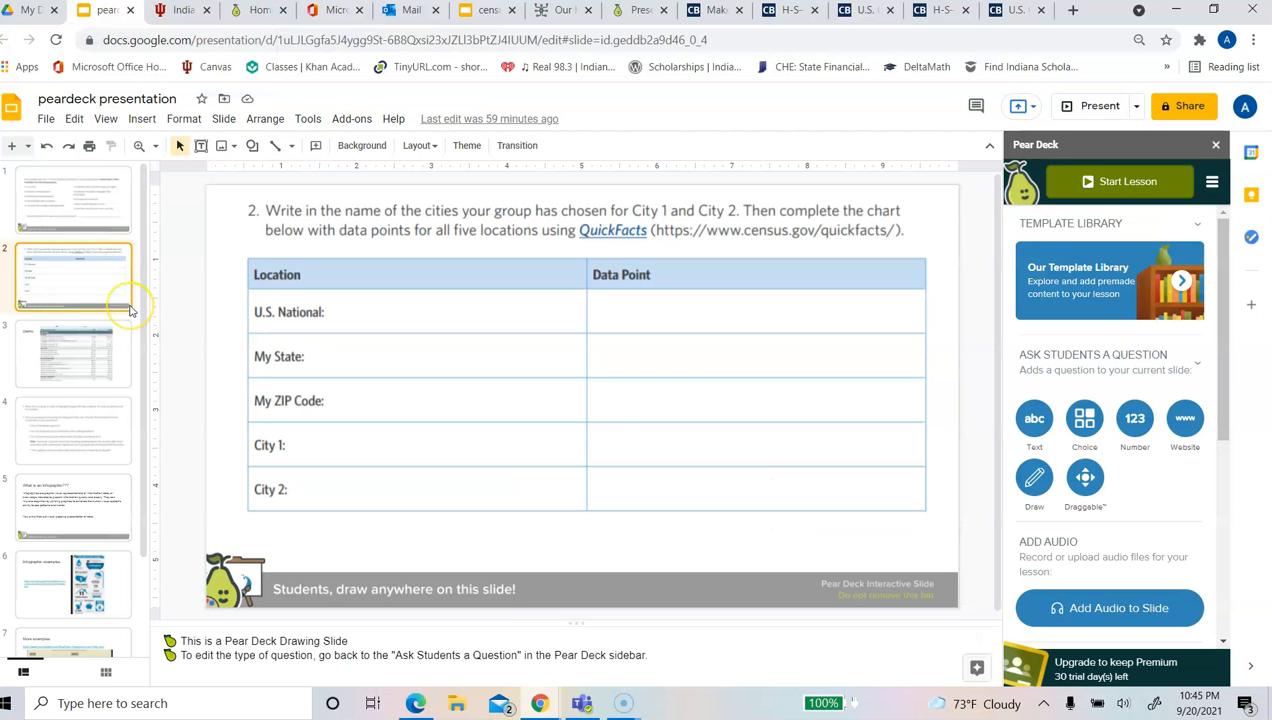
left_click(40, 428)
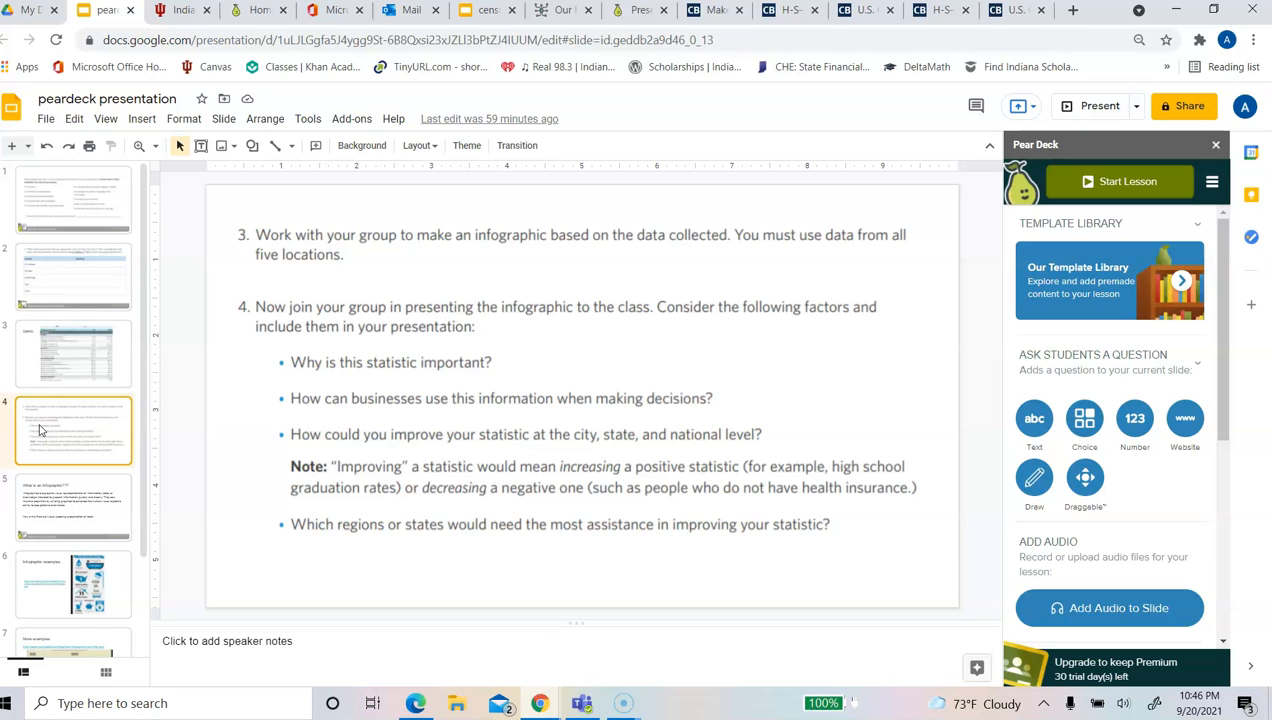
left_click(42, 490)
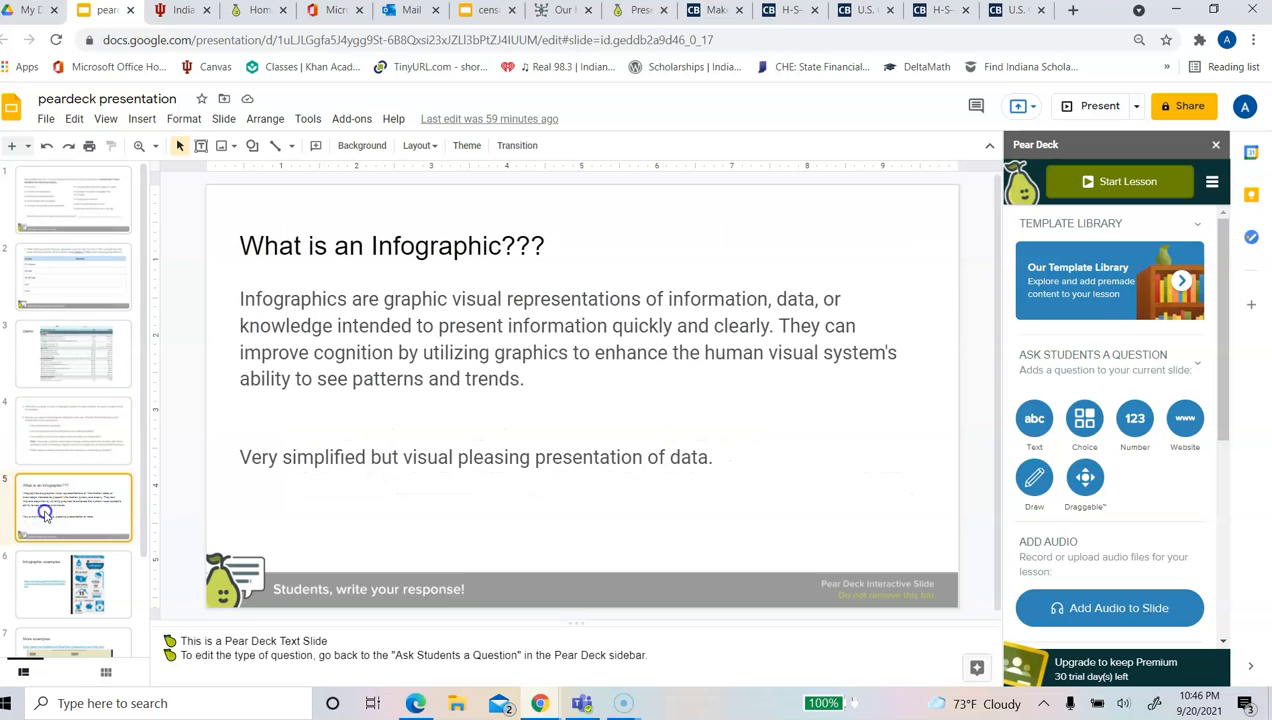
Look through the infographic examples on slides 6 and 7.
left_click(33, 580)
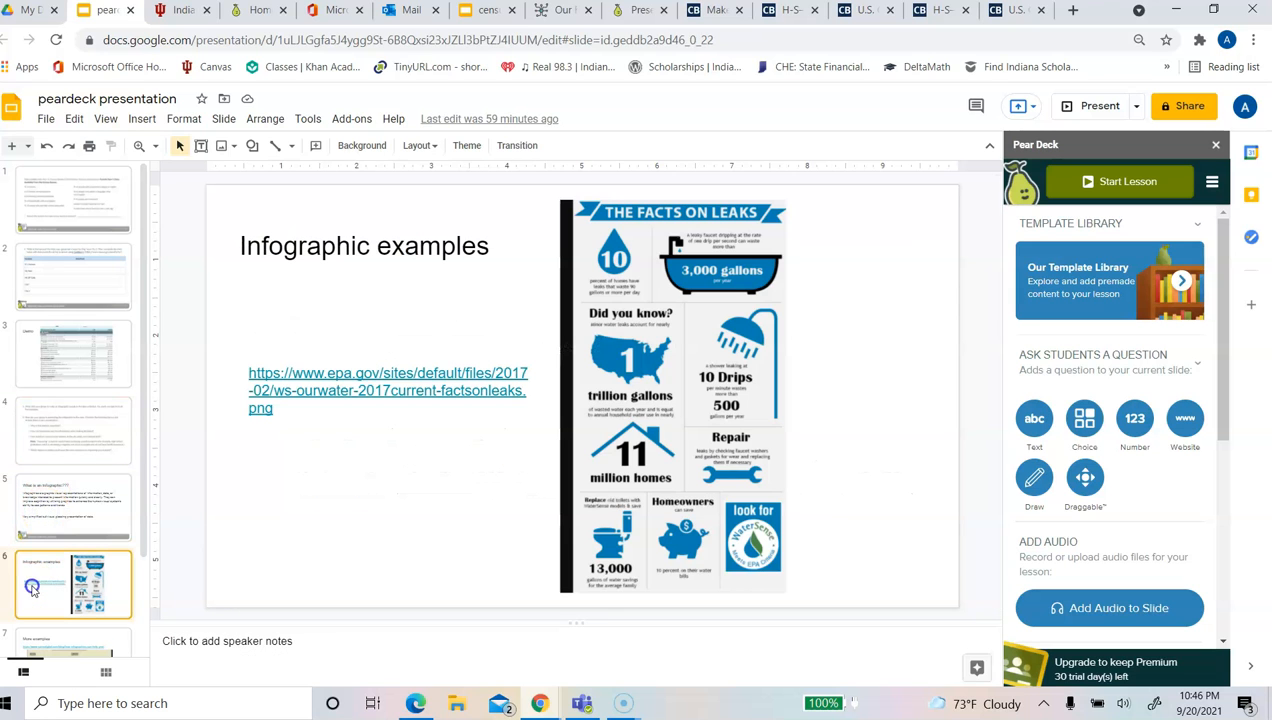
scroll(33, 585, "down", 1)
left_click(33, 590)
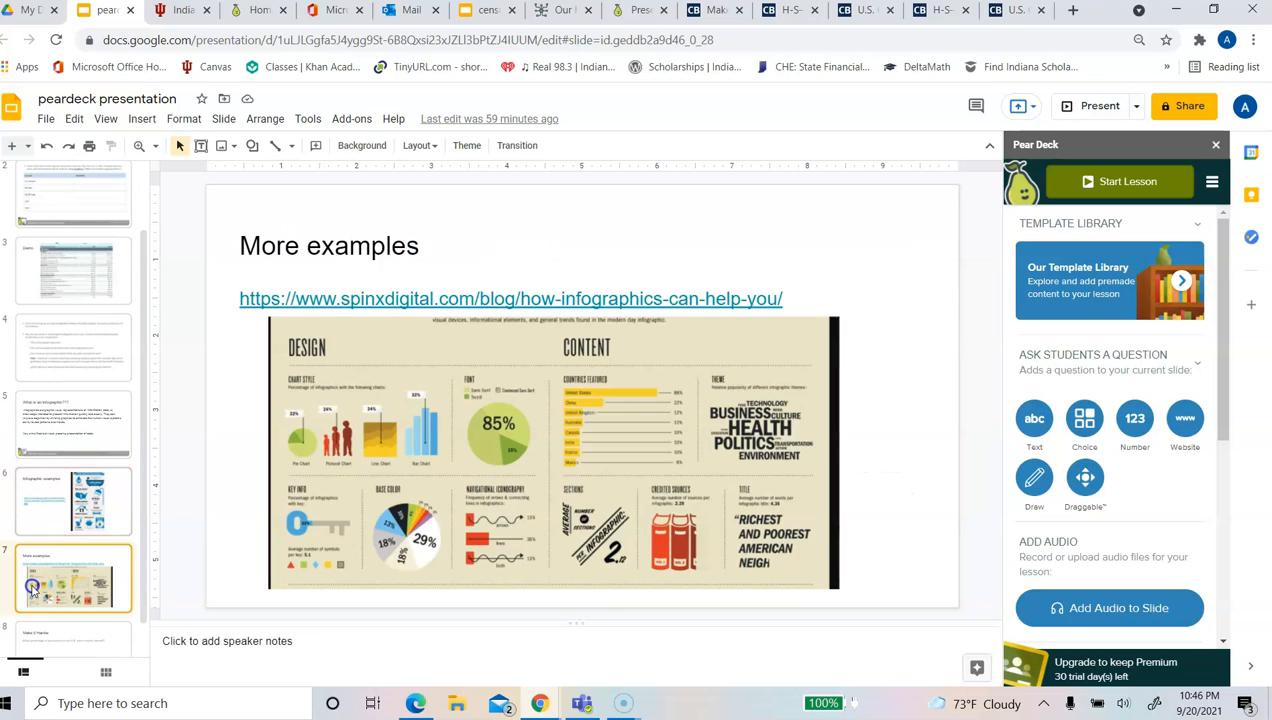
left_click(36, 511)
left_click(45, 600)
scroll(47, 600, "down", 1)
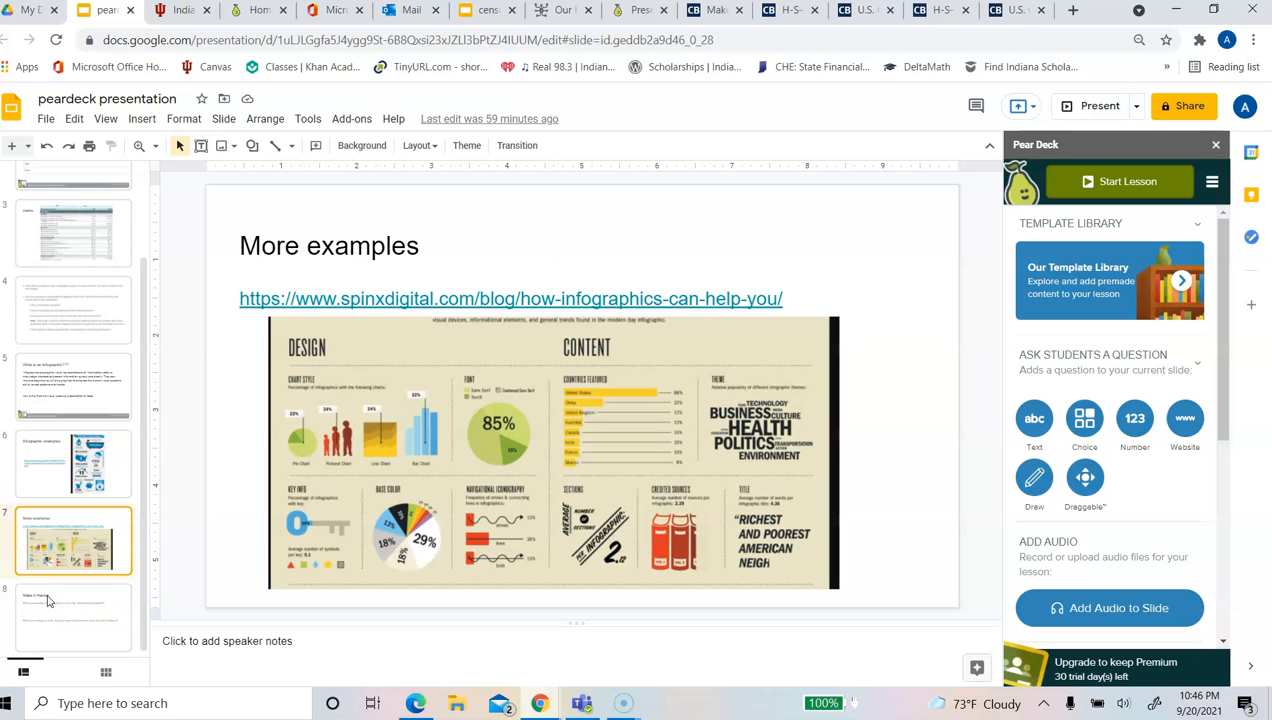